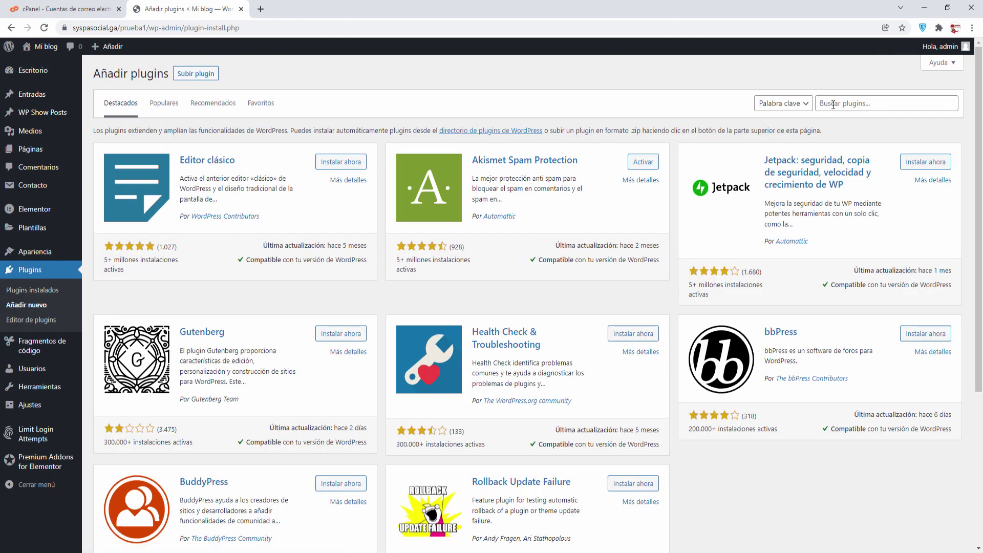
- Search the plugin directory for "drag and drop multiple file", then install and activate Drag and Drop Multiple File Upload – Contact Form 7
{"action": "right_click", "coordinate": [833, 105]}
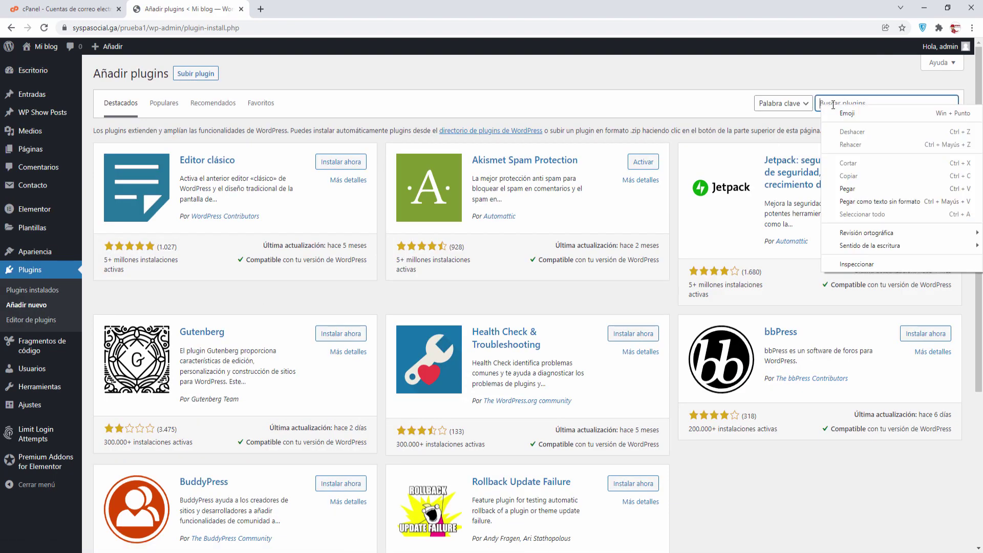
{"action": "left_click", "coordinate": [847, 189]}
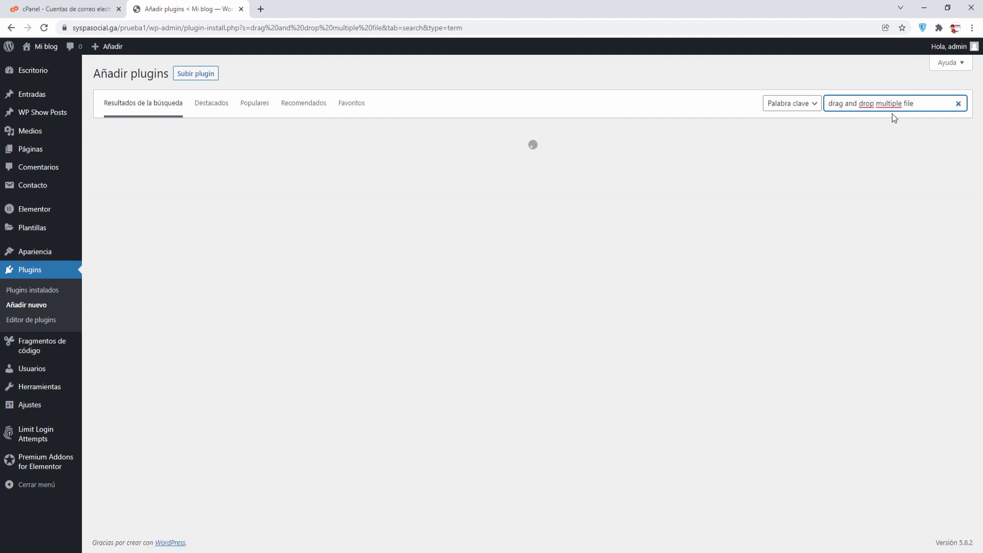
{"action": "left_click", "coordinate": [118, 9]}
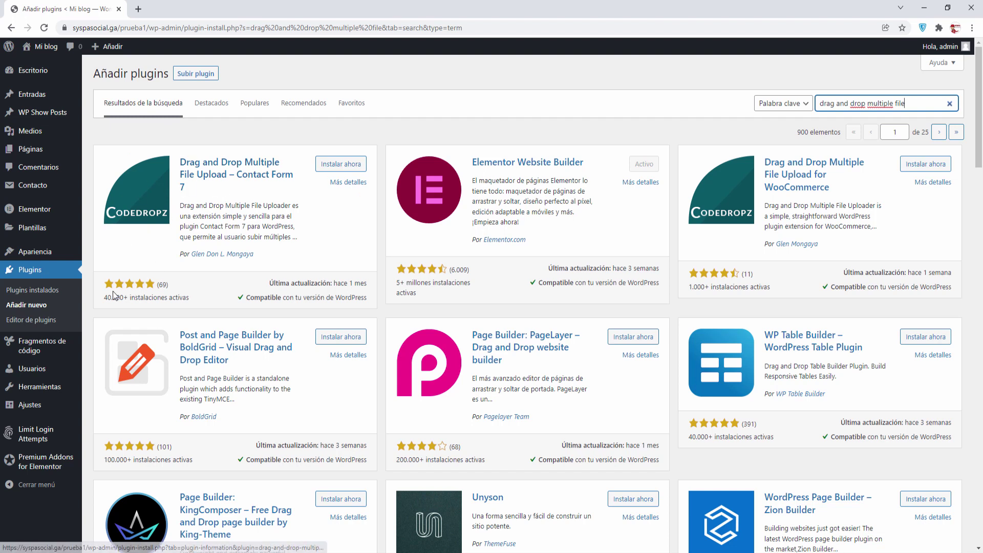
{"action": "left_click", "coordinate": [339, 164]}
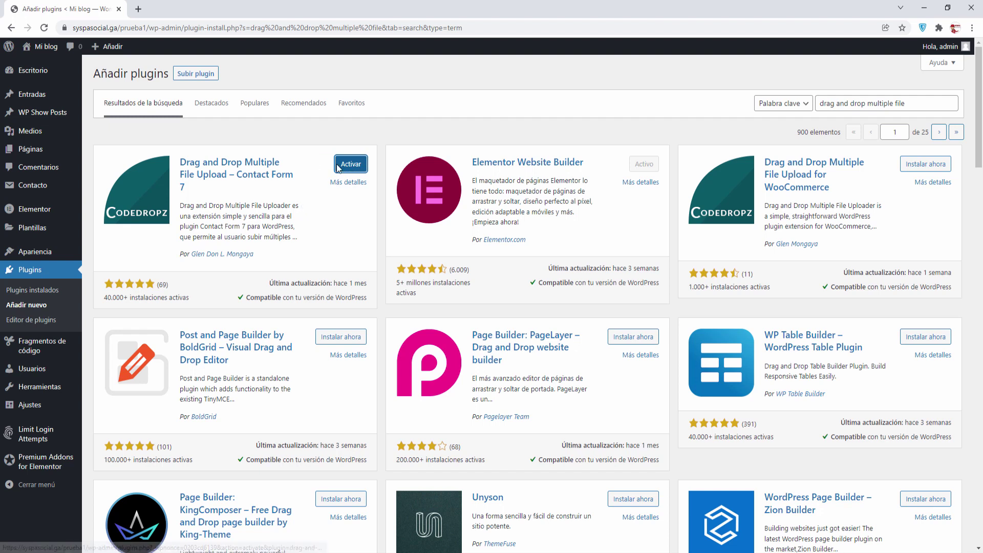
{"action": "left_click", "coordinate": [352, 165]}
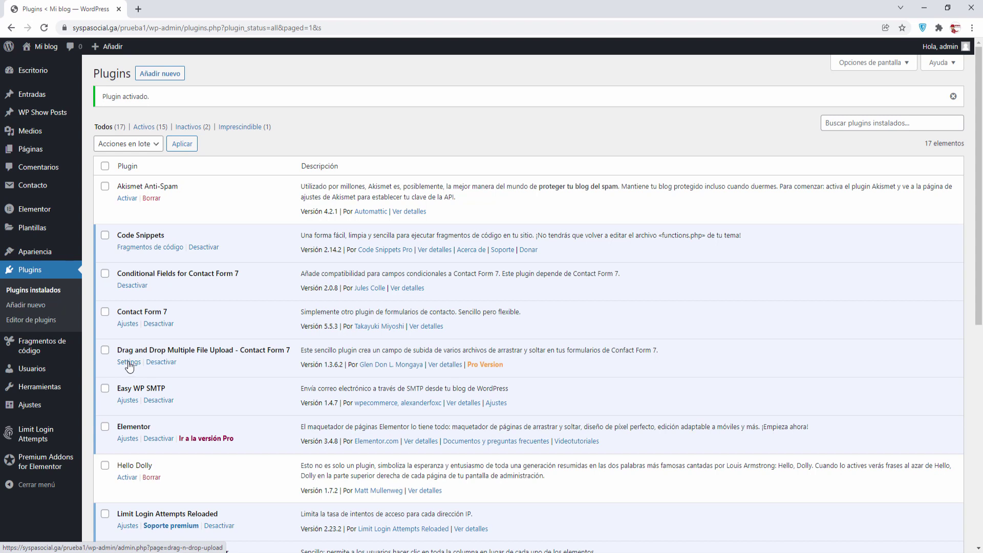
- Open the contact forms' Drag & Drop Upload settings and check the available heading tag options
{"action": "mouse_move", "coordinate": [32, 190]}
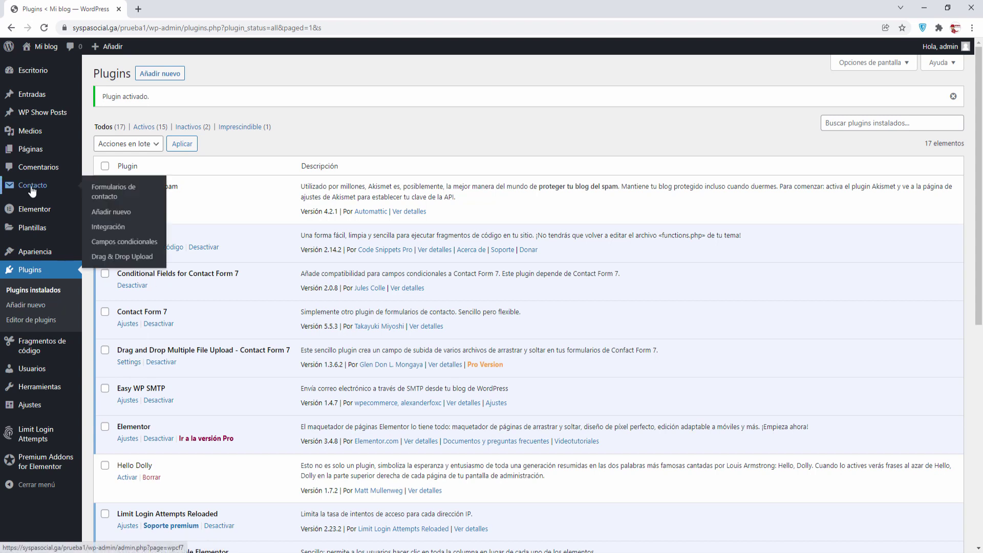
{"action": "left_click", "coordinate": [130, 262]}
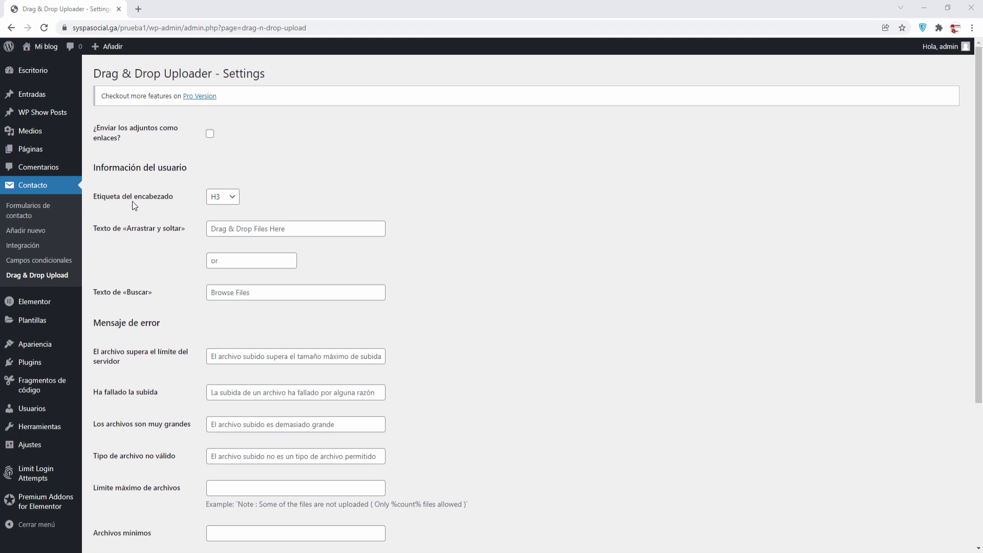
{"action": "left_click", "coordinate": [236, 201]}
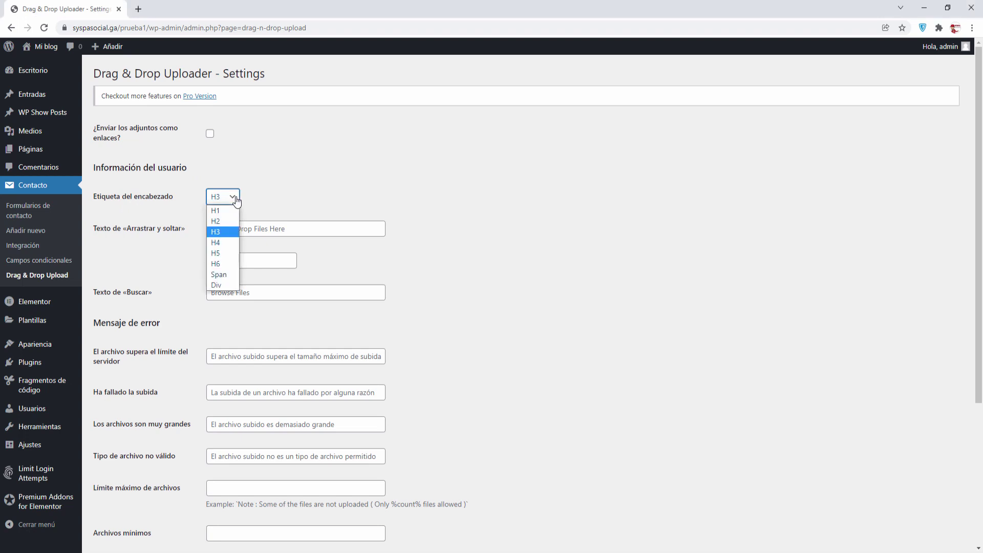
{"action": "left_click", "coordinate": [236, 201]}
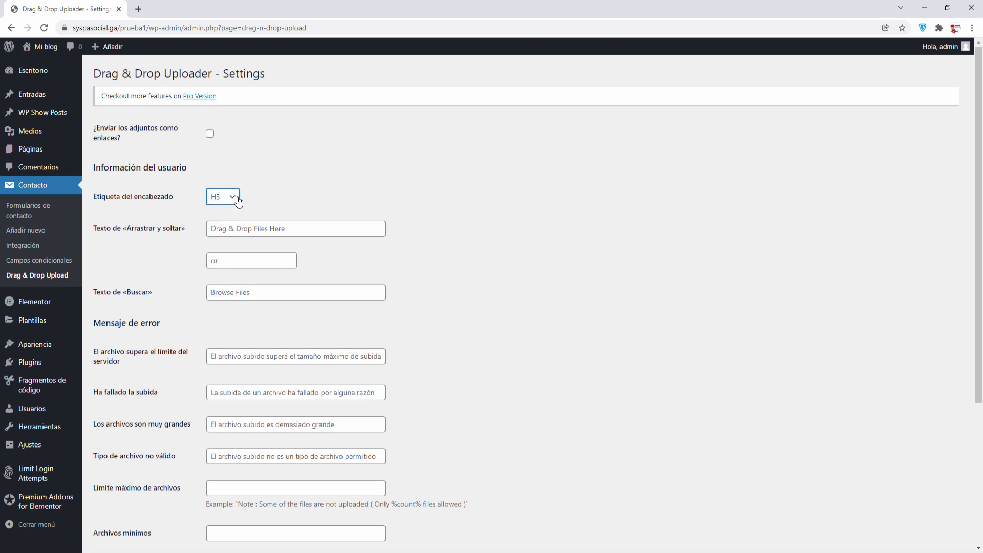
- Set the drag-and-drop text to "Arrastra filas aquí" and the browse text to "Busca tus archivos"
{"action": "scroll", "coordinate": [131, 234], "scroll_direction": "down", "scroll_amount": 1}
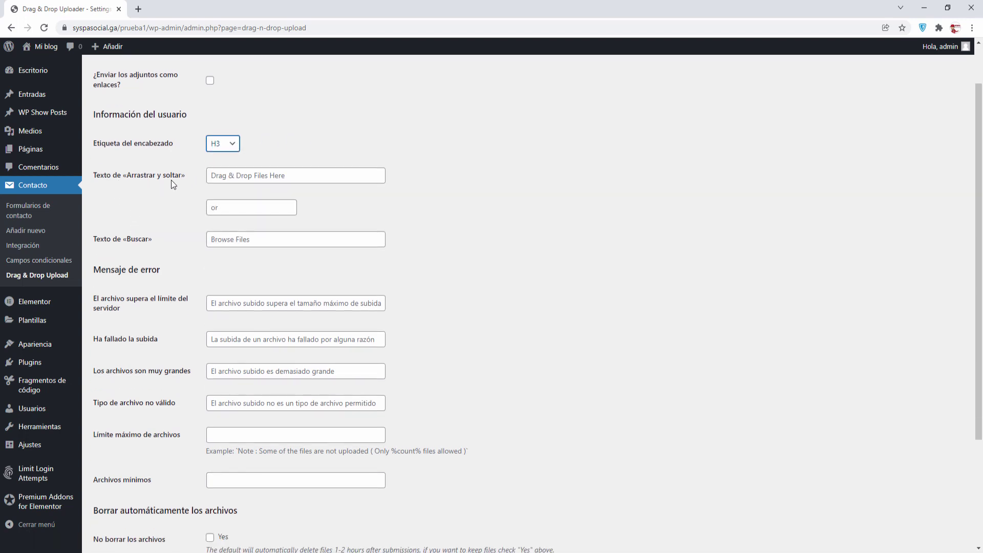
{"action": "left_click", "coordinate": [213, 176]}
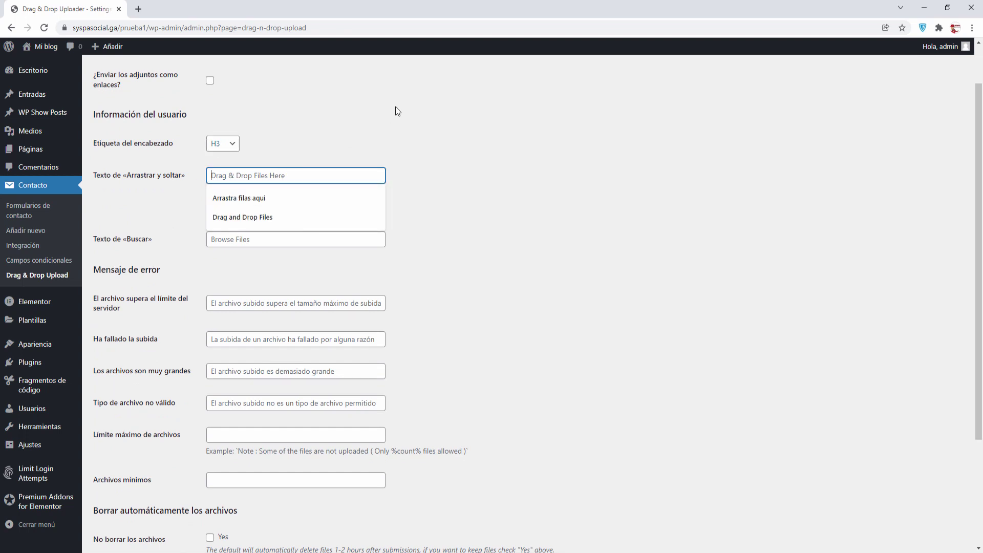
{"action": "left_click", "coordinate": [249, 195]}
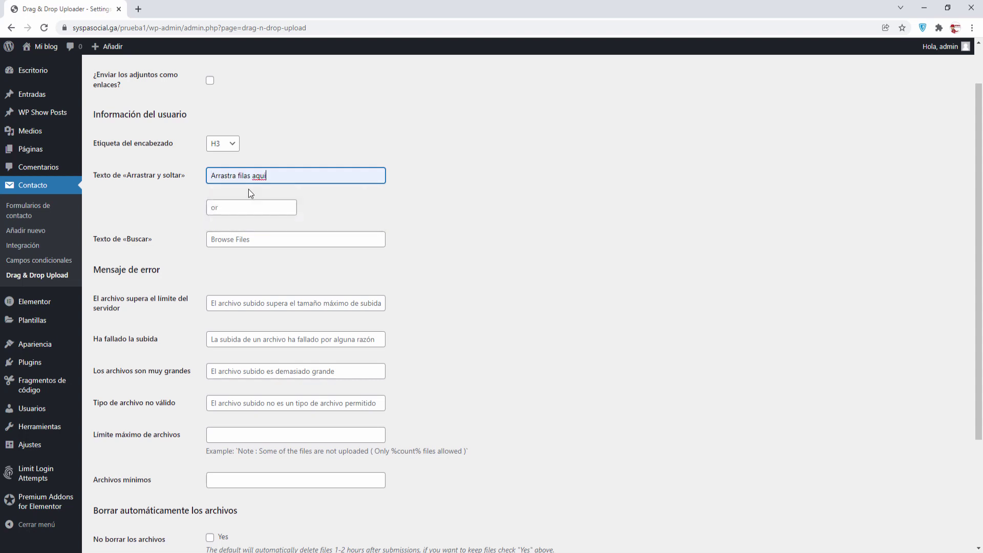
{"action": "right_click", "coordinate": [258, 176]}
{"action": "left_click", "coordinate": [278, 187]}
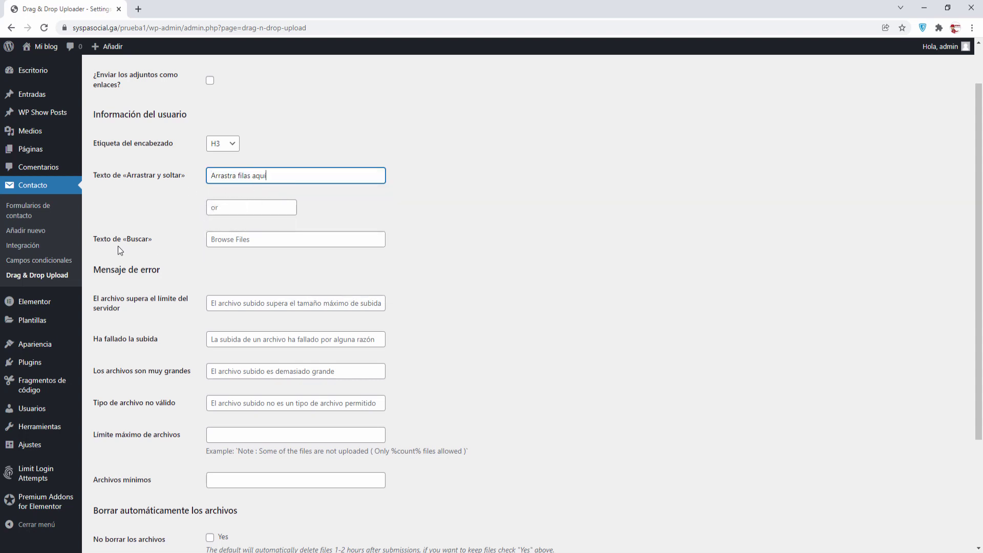
{"action": "left_click", "coordinate": [230, 240]}
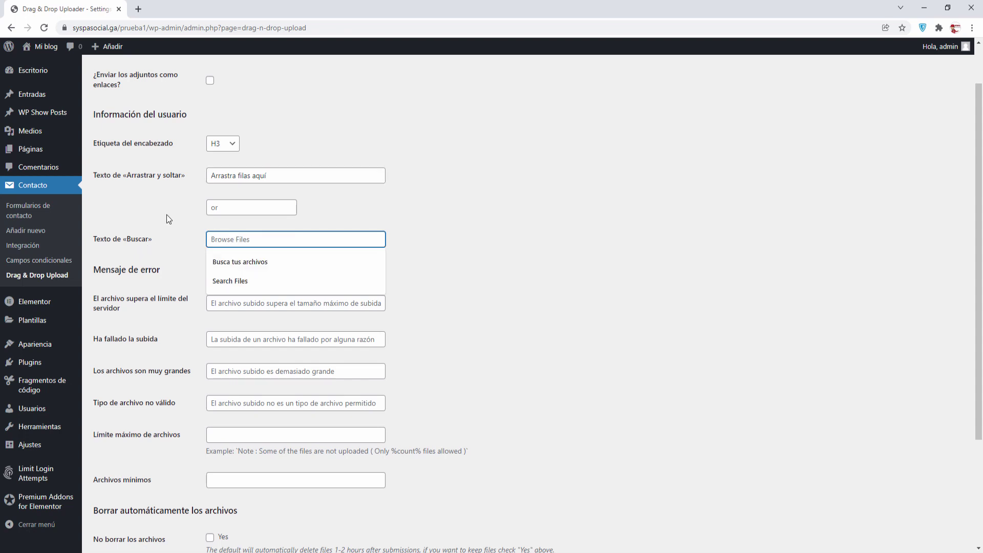
{"action": "left_click", "coordinate": [214, 262]}
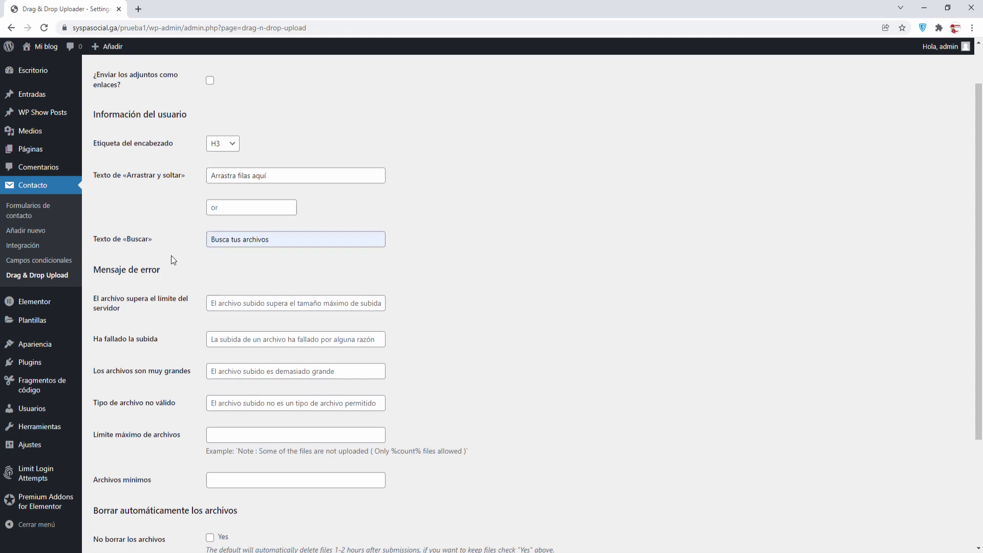
- Review the error message, automatic file deletion and spam options, and save the uploader settings
{"action": "scroll", "coordinate": [171, 255], "scroll_direction": "down", "scroll_amount": 2}
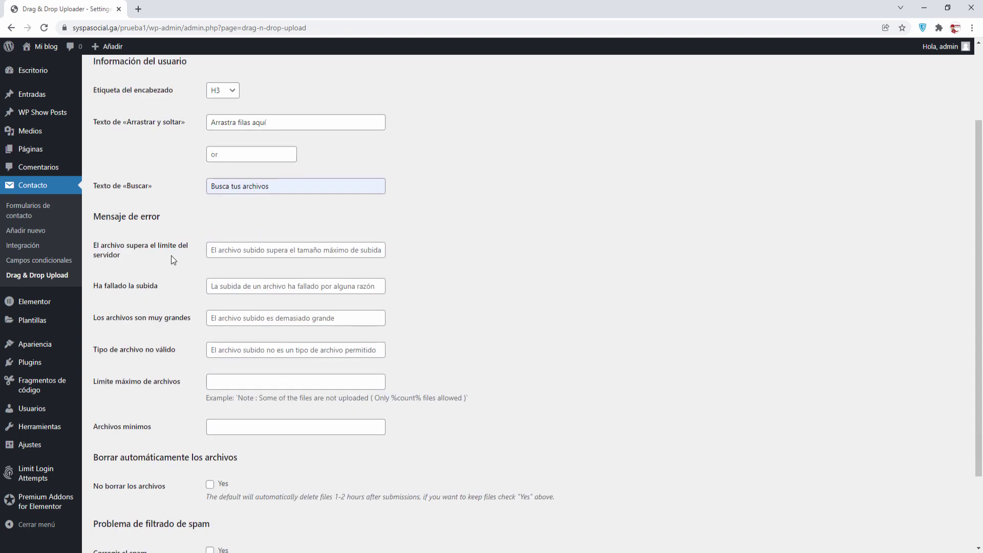
{"action": "scroll", "coordinate": [195, 195], "scroll_direction": "up", "scroll_amount": 2}
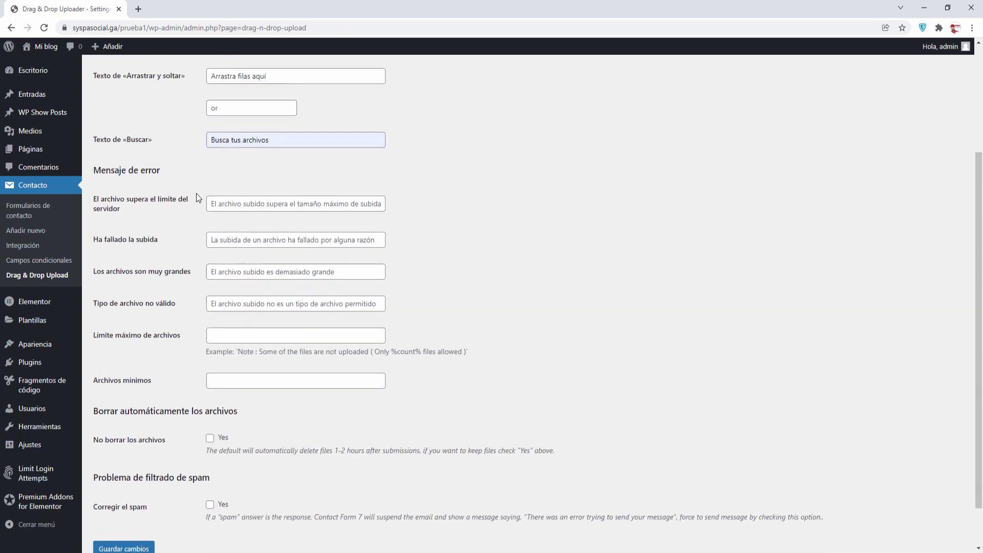
{"action": "scroll", "coordinate": [203, 260], "scroll_direction": "down", "scroll_amount": 2}
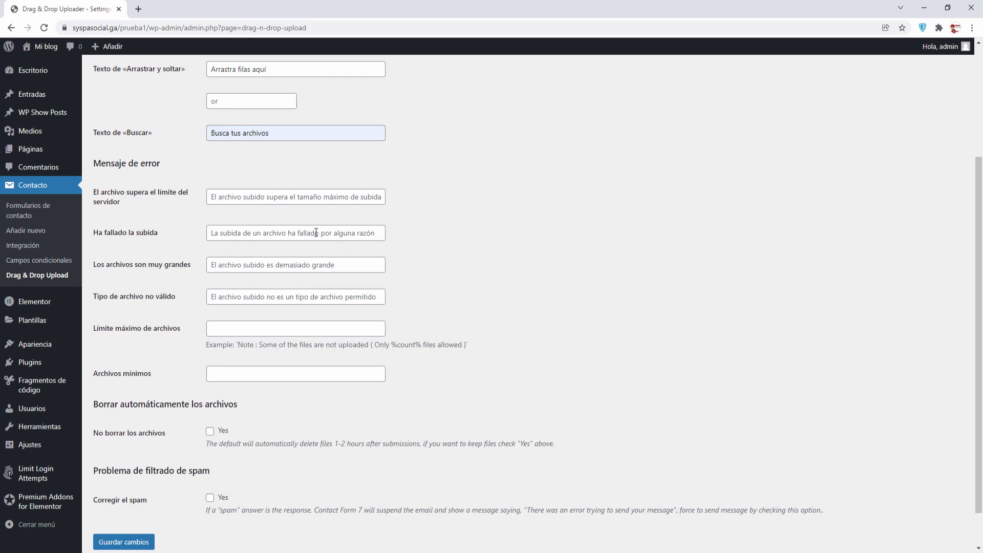
{"action": "scroll", "coordinate": [316, 232], "scroll_direction": "down", "scroll_amount": 1}
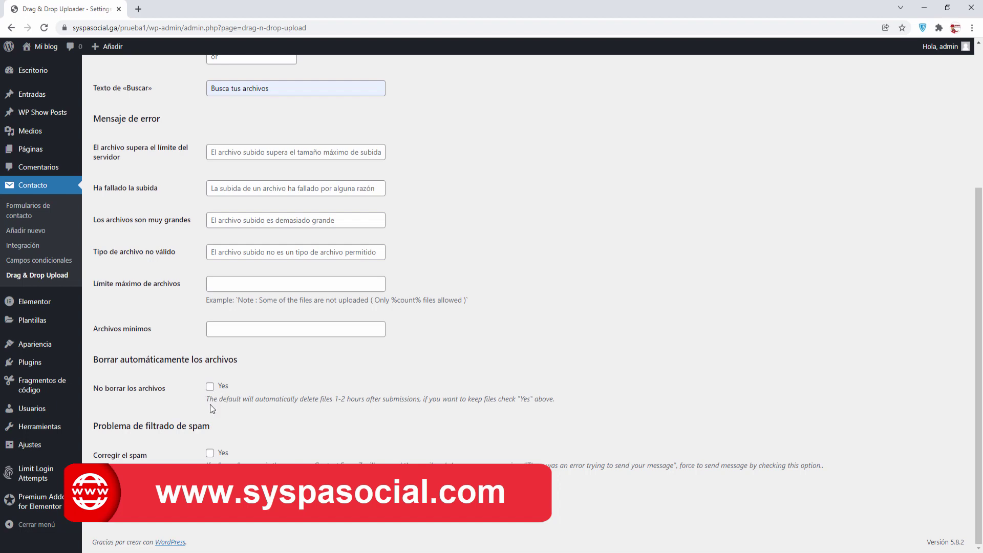
{"action": "left_click_drag", "start_coordinate": [208, 401], "coordinate": [559, 401]}
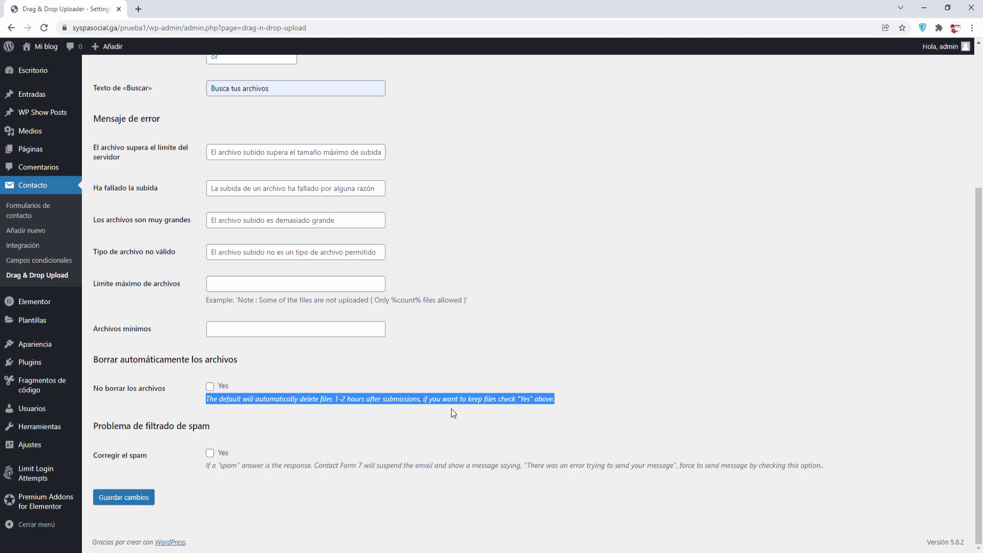
{"action": "left_click", "coordinate": [451, 409]}
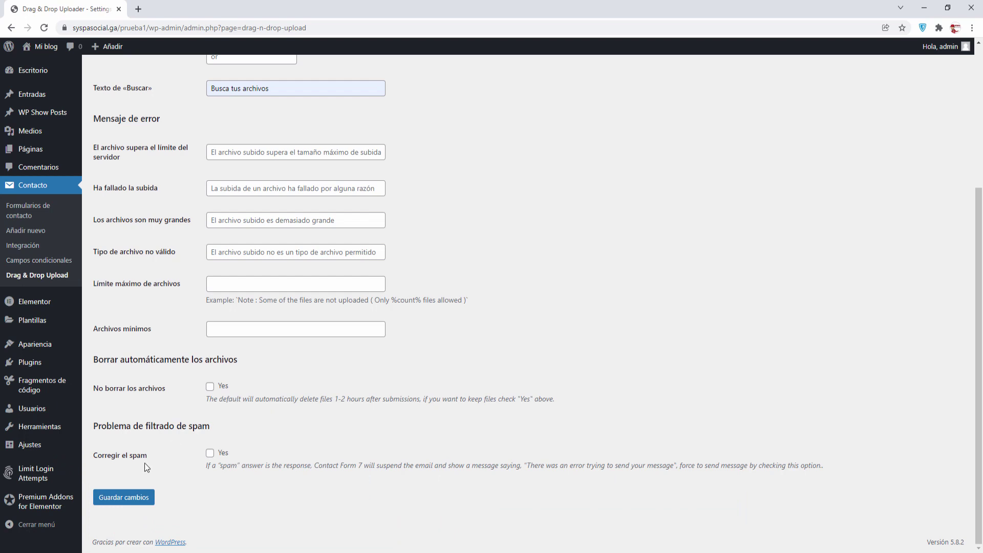
{"action": "left_click", "coordinate": [133, 492]}
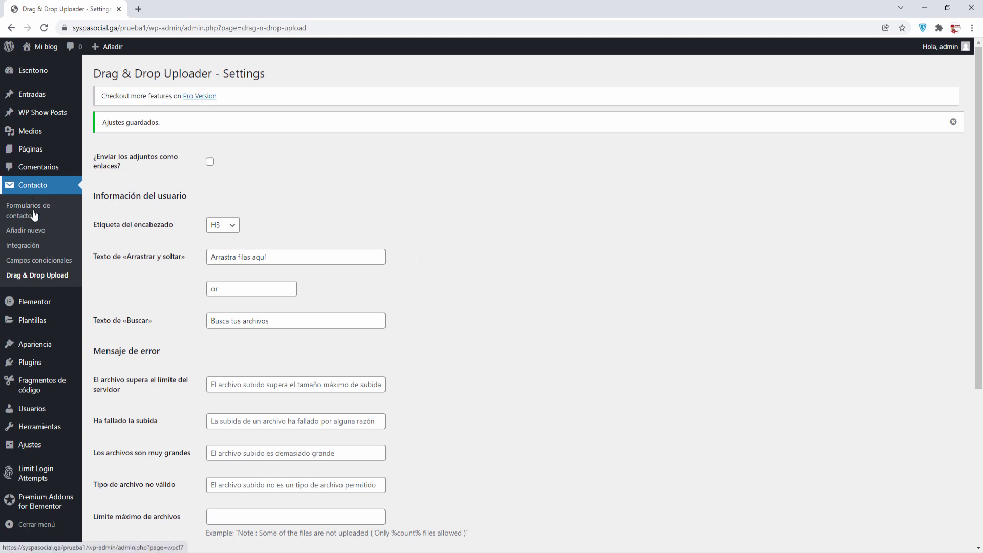
- Create a new contact form titled "Mutiple files upload"
{"action": "left_click", "coordinate": [43, 233]}
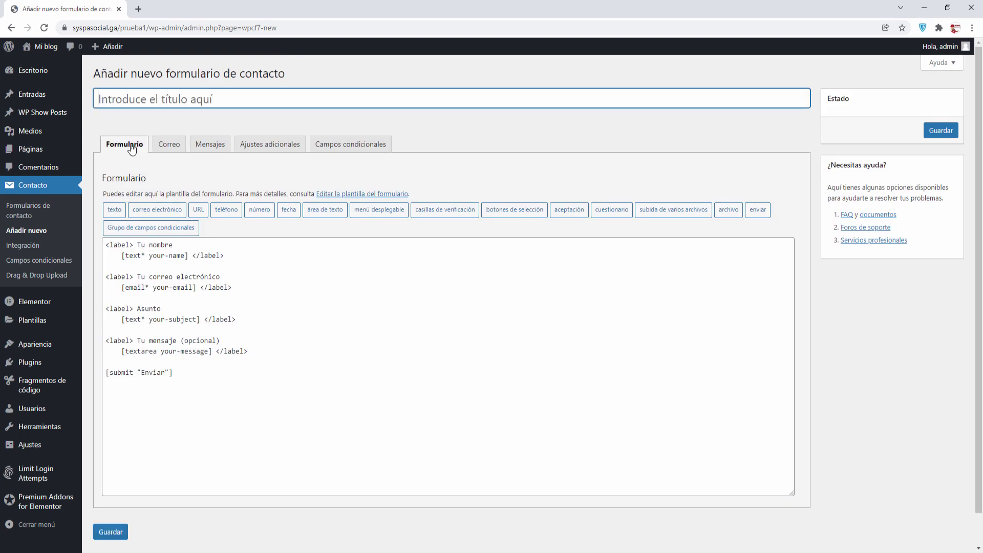
{"action": "type", "text": "Muti"}
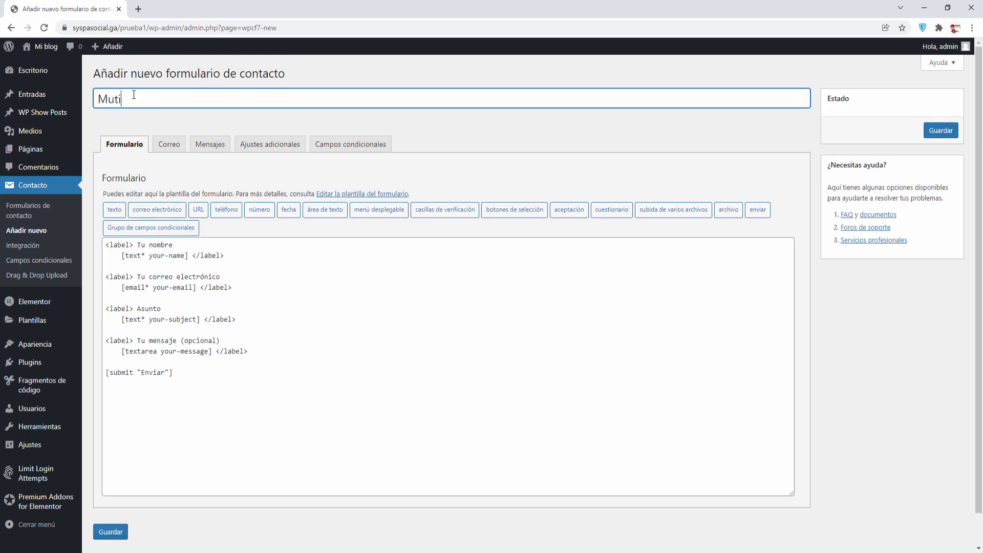
{"action": "type", "text": "ple files upload"}
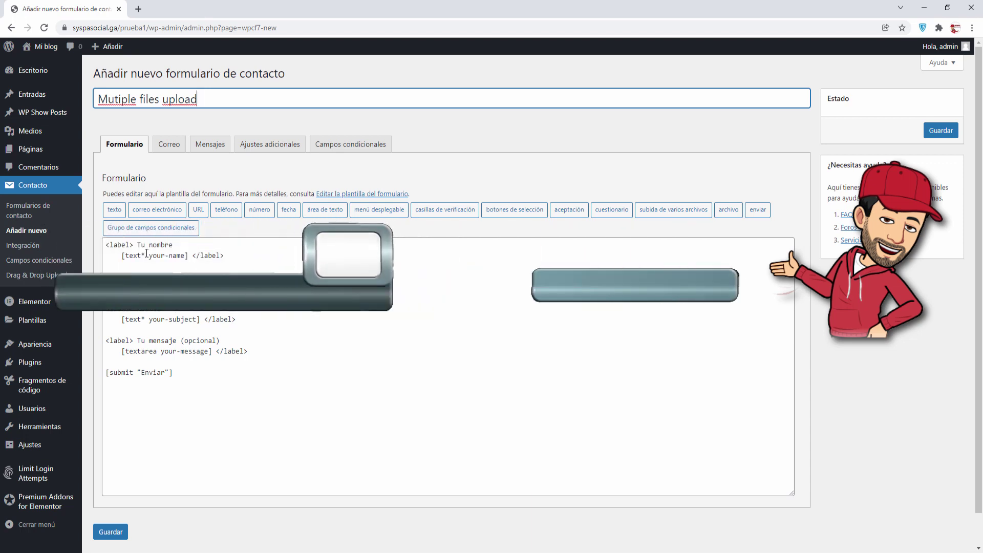
- Start a multiple file upload field below the message field in the form template and name it up_files
{"action": "left_click", "coordinate": [244, 351]}
{"action": "key", "text": "Return"}
{"action": "key", "text": "Return"}
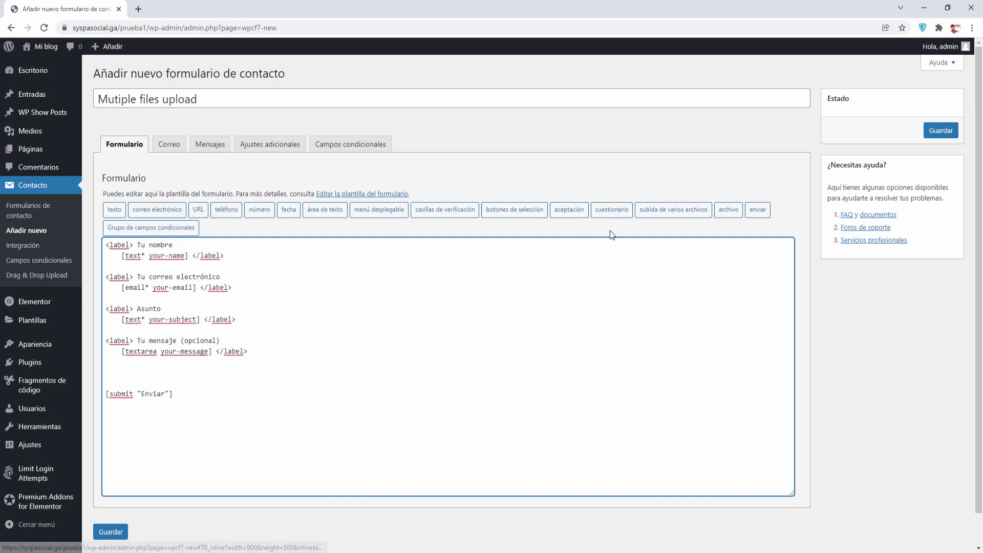
{"action": "left_click", "coordinate": [677, 216]}
{"action": "left_click_drag", "start_coordinate": [504, 228], "coordinate": [344, 229]}
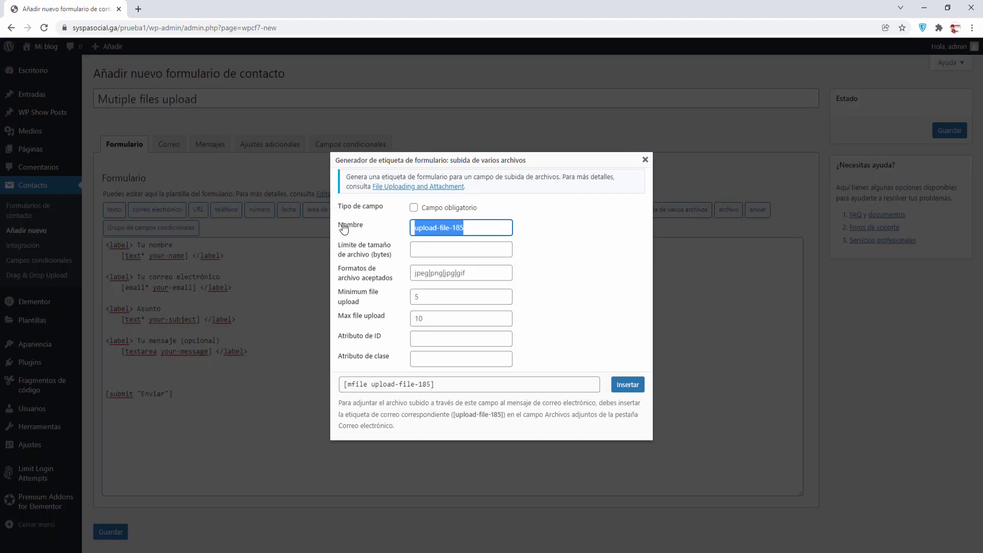
{"action": "type", "text": "up"}
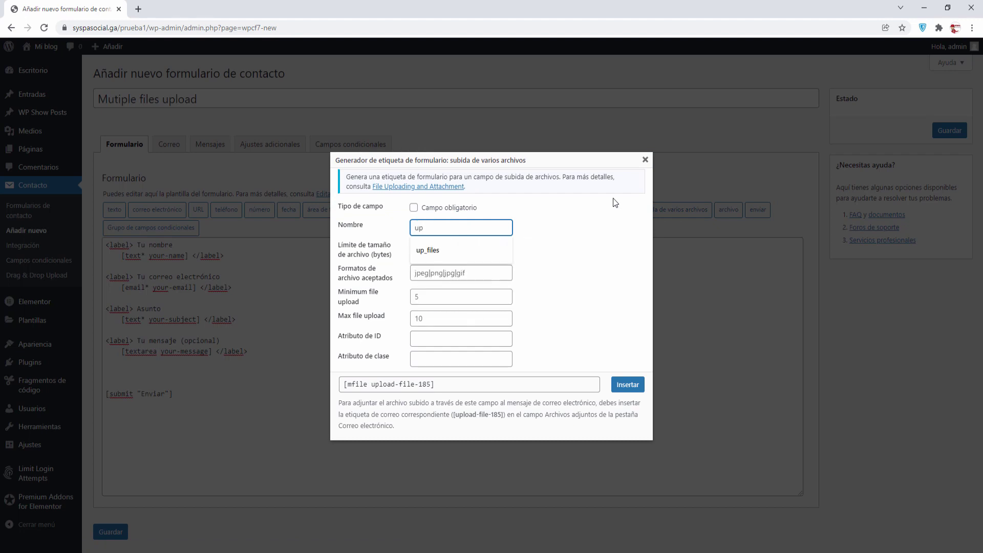
{"action": "type", "text": "_files"}
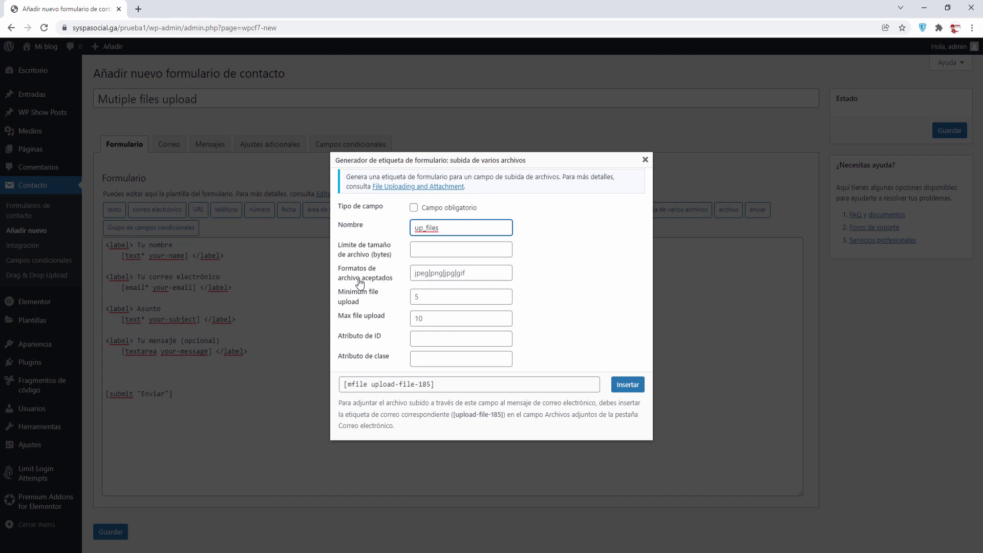
- Set the upload field's minimum to 0 files and maximum to 5 files, and insert its tag into the form
{"action": "left_click", "coordinate": [457, 274]}
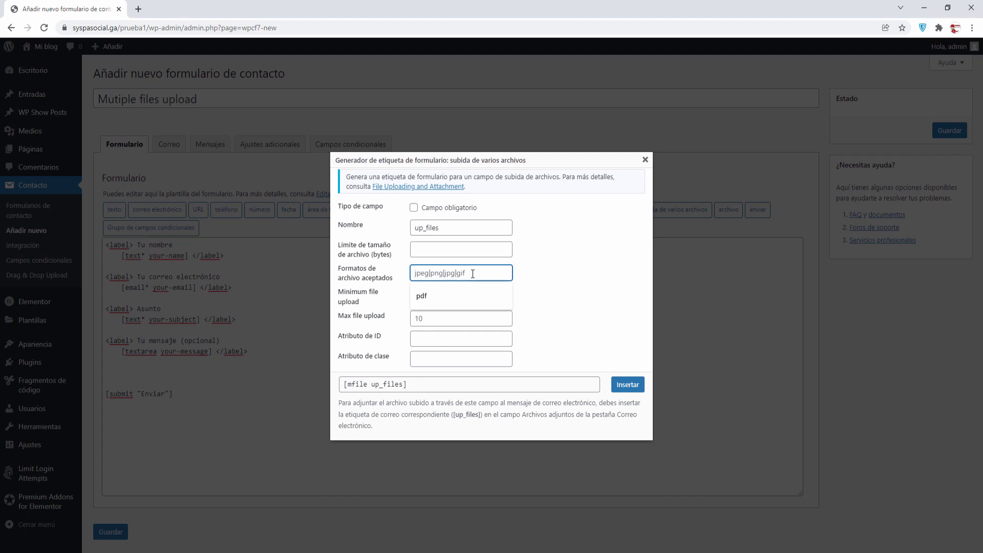
{"action": "left_click", "coordinate": [554, 286]}
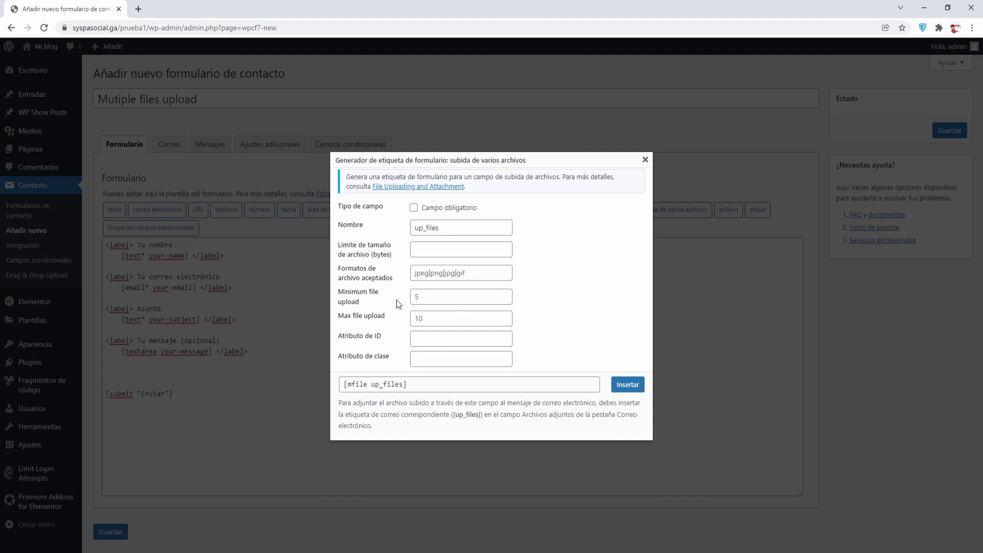
{"action": "left_click", "coordinate": [430, 296]}
{"action": "key", "text": "Tab"}
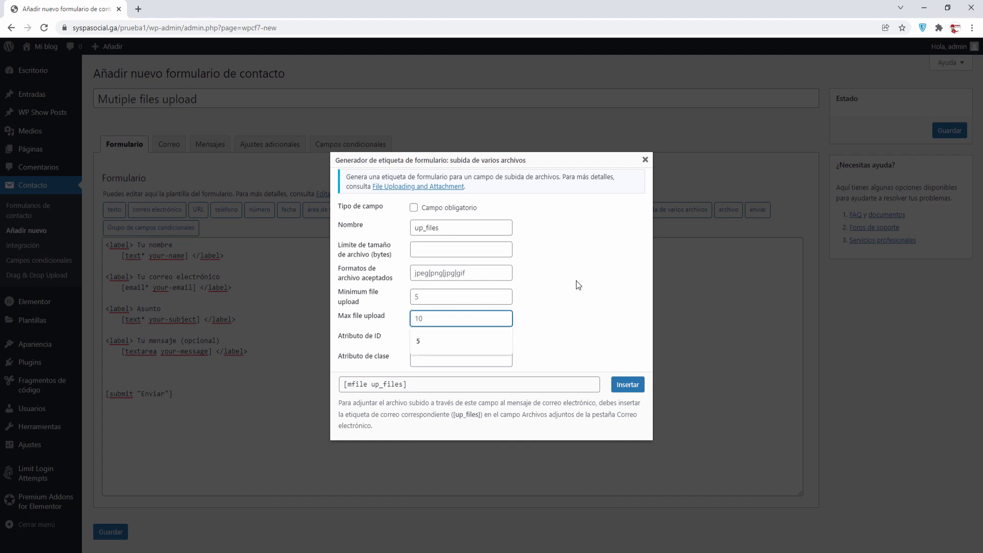
{"action": "type", "text": "5"}
{"action": "left_click", "coordinate": [578, 285]}
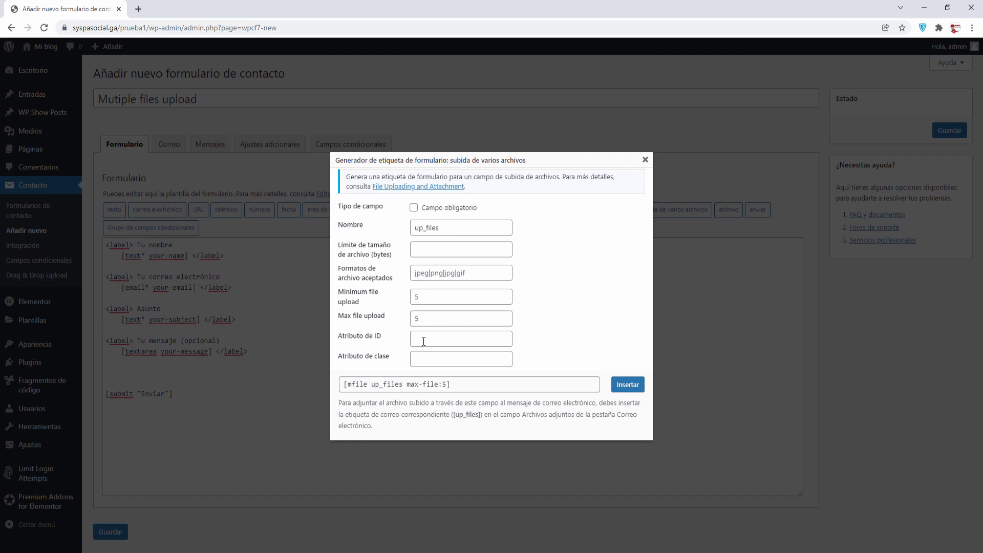
{"action": "left_click", "coordinate": [422, 299]}
{"action": "type", "text": "0"}
{"action": "left_click", "coordinate": [564, 287]}
{"action": "left_click", "coordinate": [627, 385]}
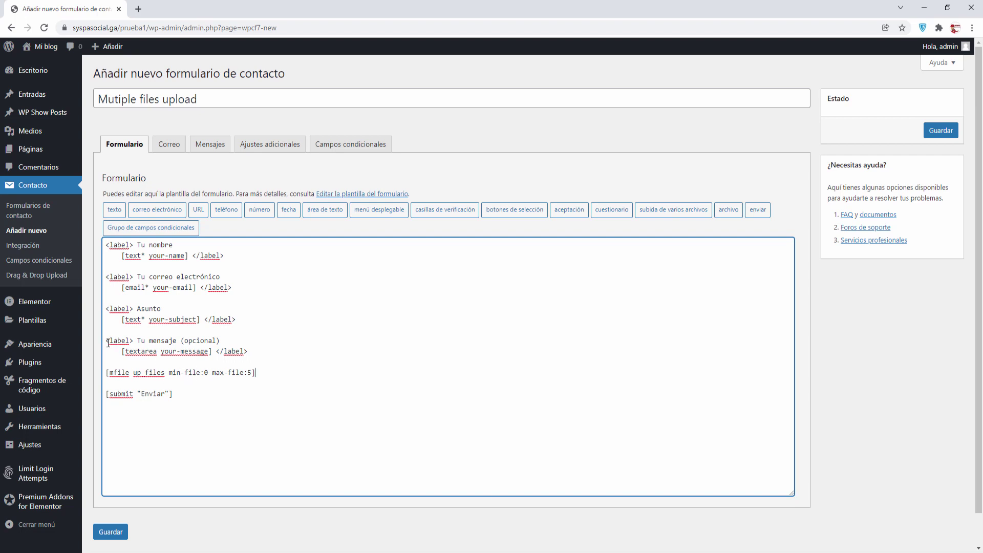
- Save the new contact form with the upload tag placed below the message field
{"action": "left_click_drag", "start_coordinate": [105, 343], "coordinate": [248, 352]}
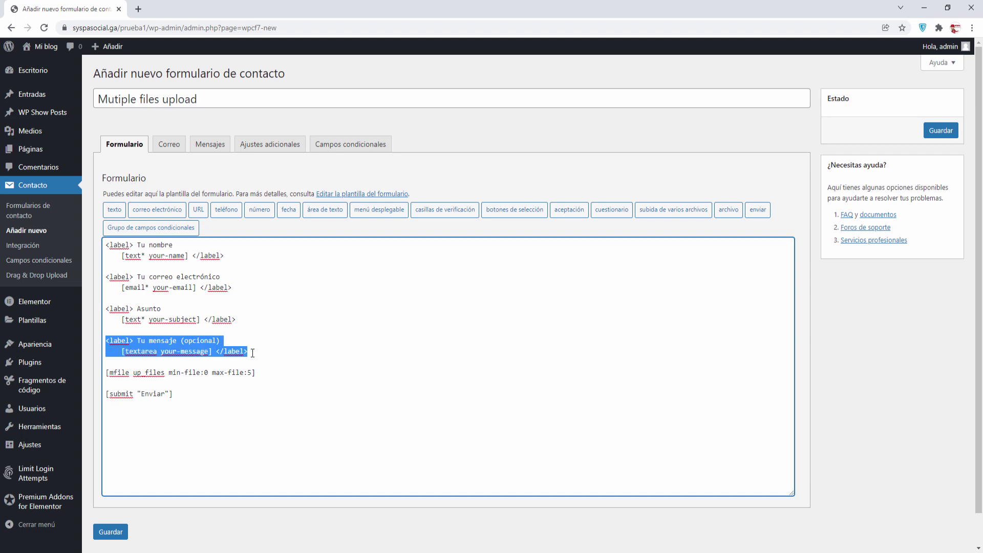
{"action": "left_click", "coordinate": [266, 363]}
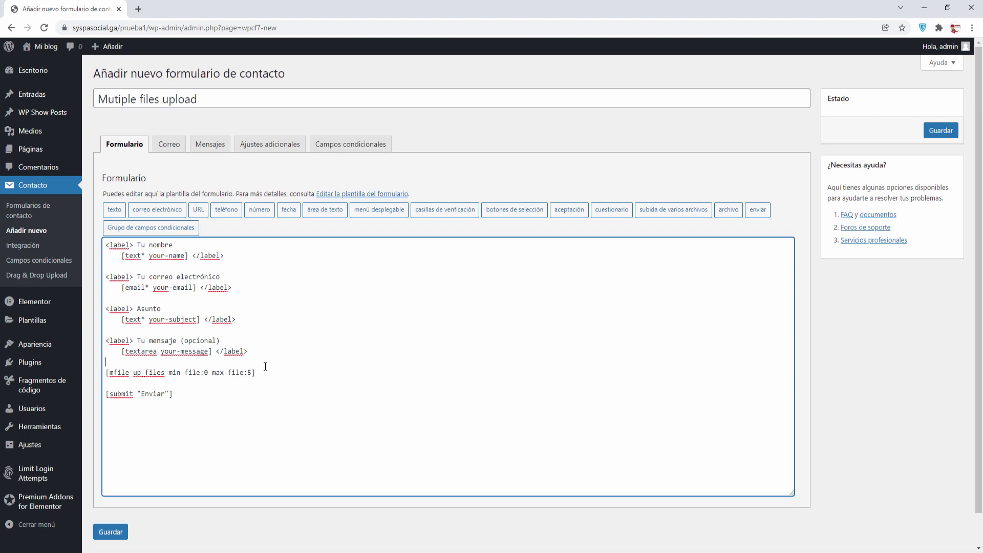
{"action": "left_click", "coordinate": [110, 531]}
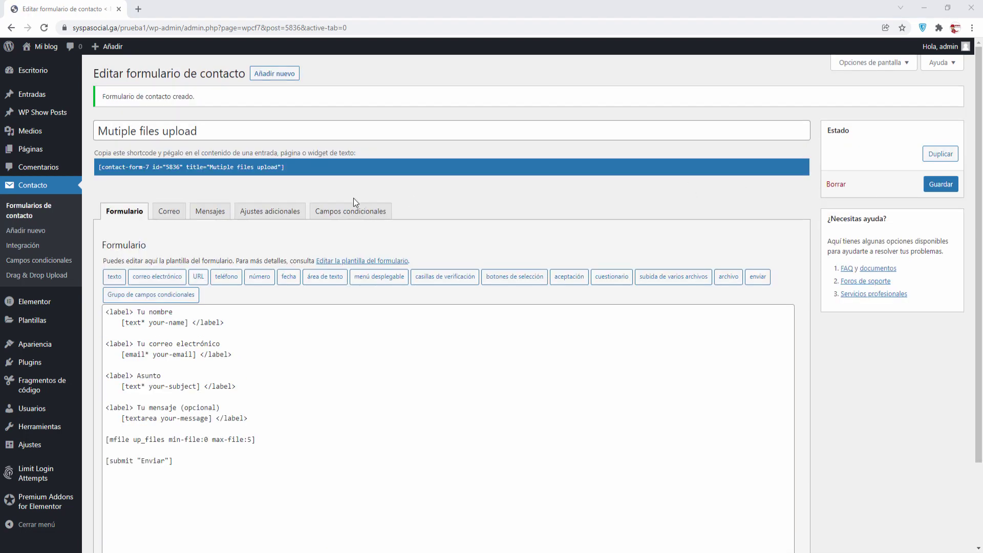
- In the form's mail template, replace the recipient with the site owner's e-mail address
{"action": "left_click", "coordinate": [174, 215]}
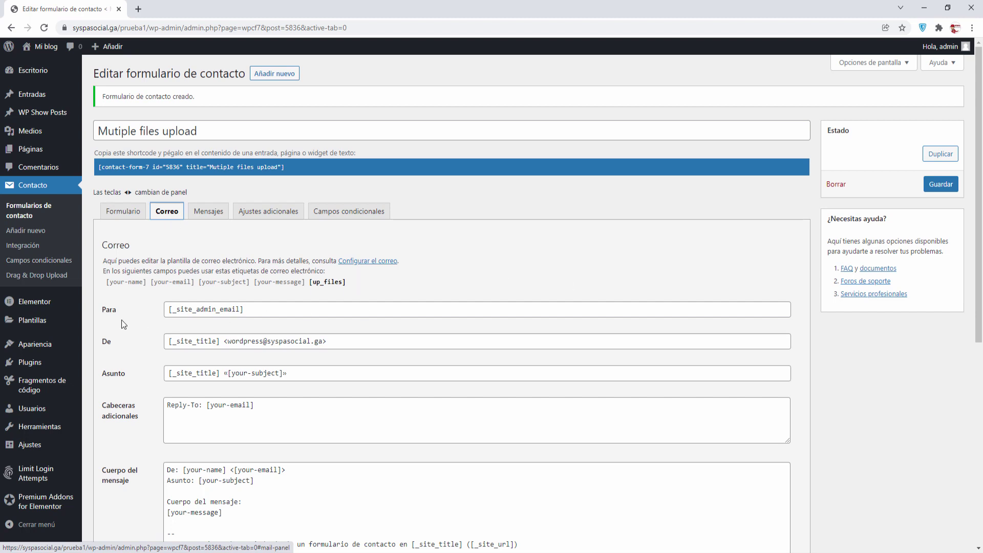
{"action": "left_click_drag", "start_coordinate": [255, 315], "coordinate": [179, 266]}
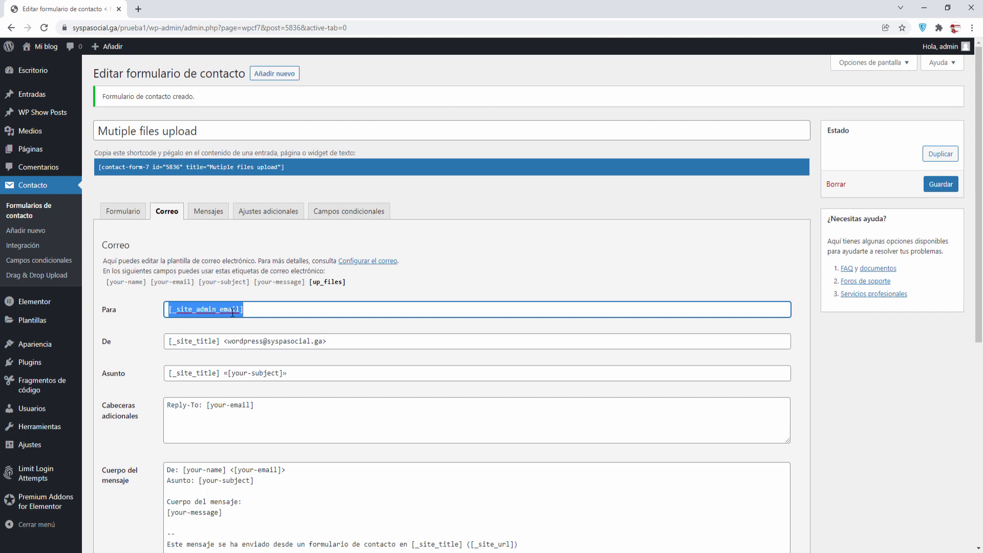
{"action": "type", "text": "sys"}
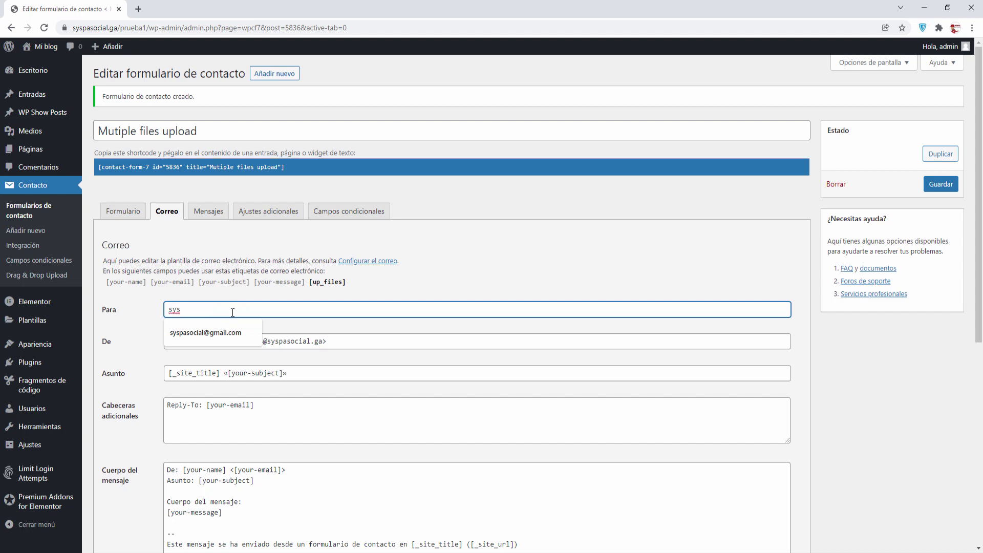
{"action": "left_click", "coordinate": [208, 330]}
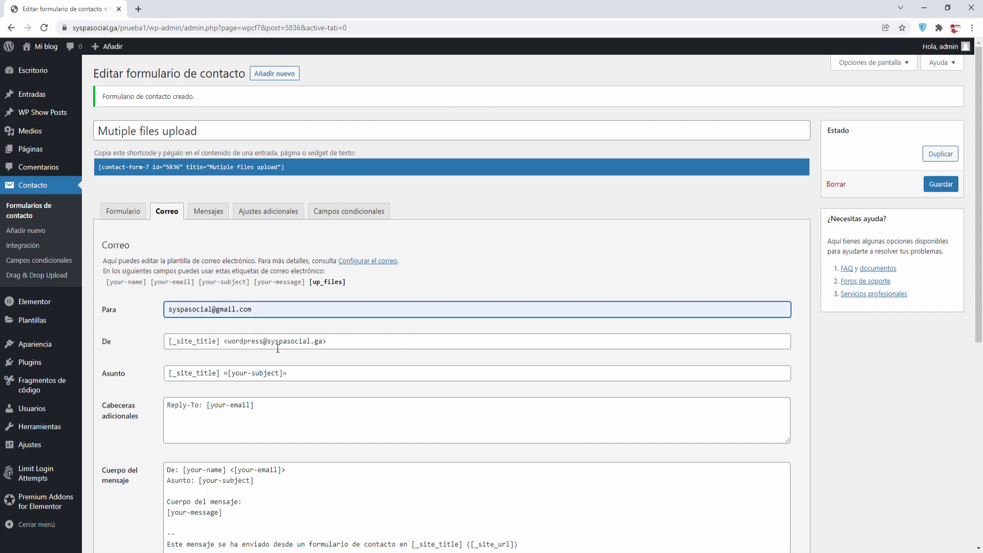
- Replace the mailbox name before the @ in the mail template's sender address with "contacto"
{"action": "left_click", "coordinate": [230, 343]}
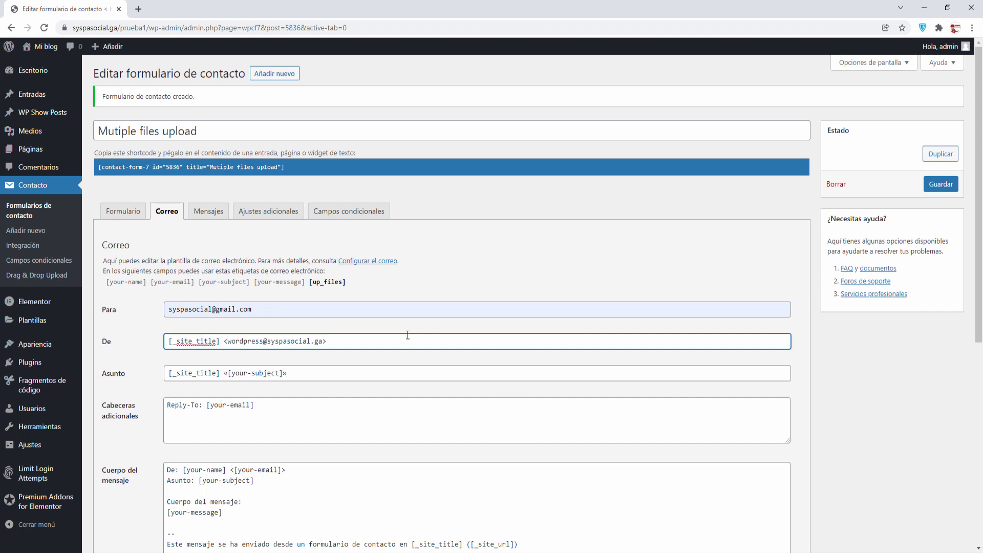
{"action": "key", "text": "Delete"}
{"action": "key", "text": "Delete"}
{"action": "key", "text": "Delete"}
{"action": "key", "text": "Delete"}
{"action": "key", "text": "Delete"}
{"action": "key", "text": "Delete"}
{"action": "key", "text": "Delete"}
{"action": "key", "text": "Delete"}
{"action": "key", "text": "Delete"}
{"action": "type", "text": "contacto"}
{"action": "left_click", "coordinate": [322, 341]}
- Delete the closing dashes and the "Este mensaje se ha enviado desde un formulario de contacto" line from the message body
{"action": "scroll", "coordinate": [262, 373], "scroll_direction": "down", "scroll_amount": 3}
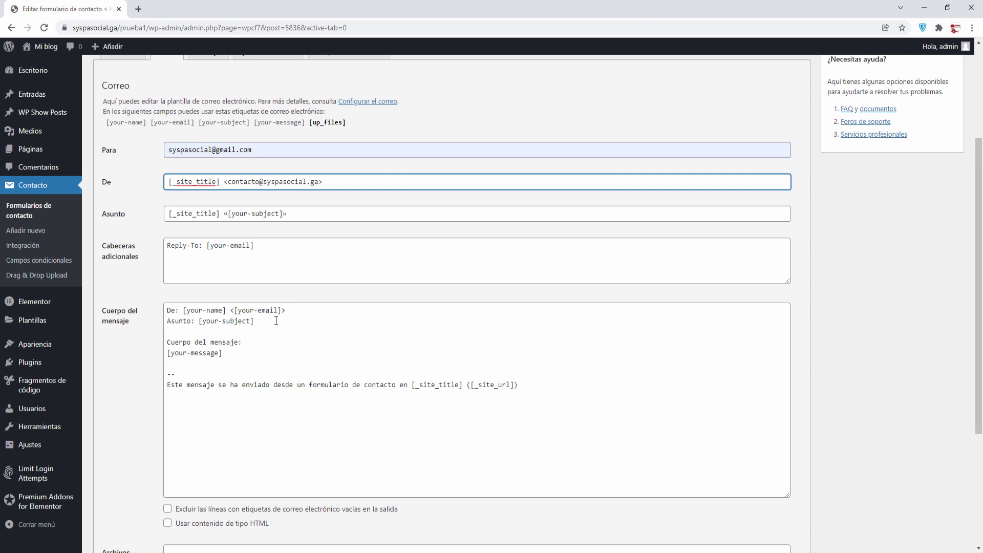
{"action": "left_click", "coordinate": [258, 315]}
{"action": "left_click_drag", "start_coordinate": [258, 316], "coordinate": [167, 321]}
{"action": "left_click", "coordinate": [237, 356]}
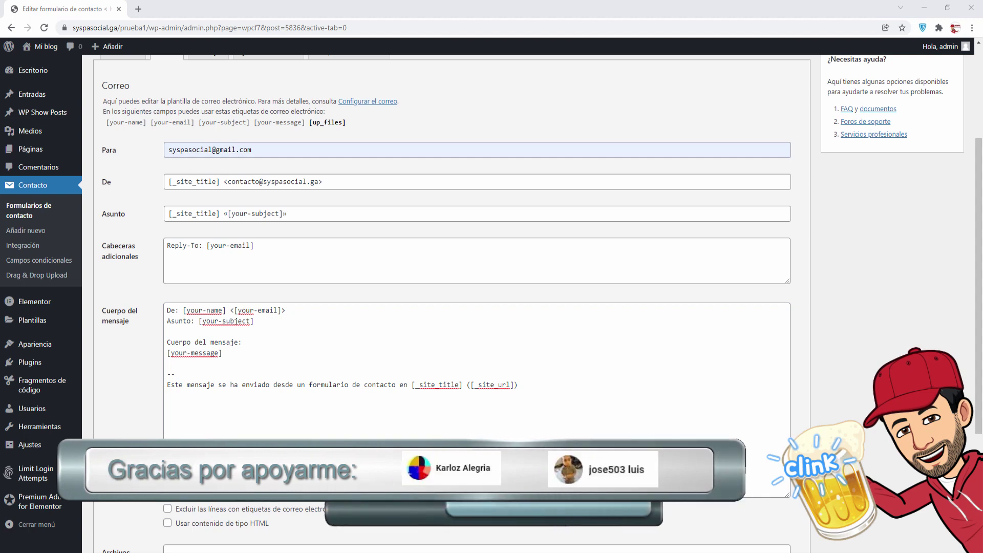
{"action": "left_click_drag", "start_coordinate": [527, 387], "coordinate": [156, 381]}
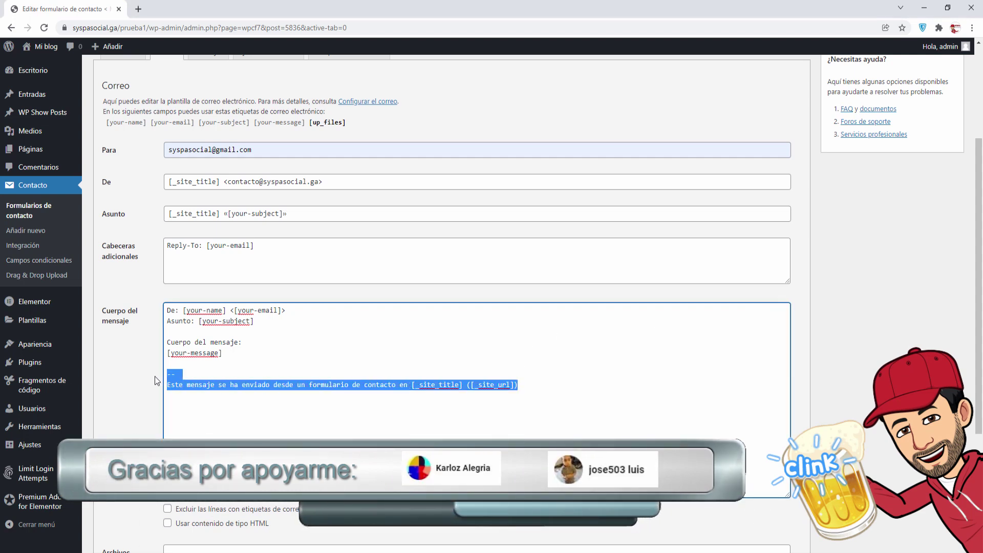
{"action": "key", "text": "BackSpace"}
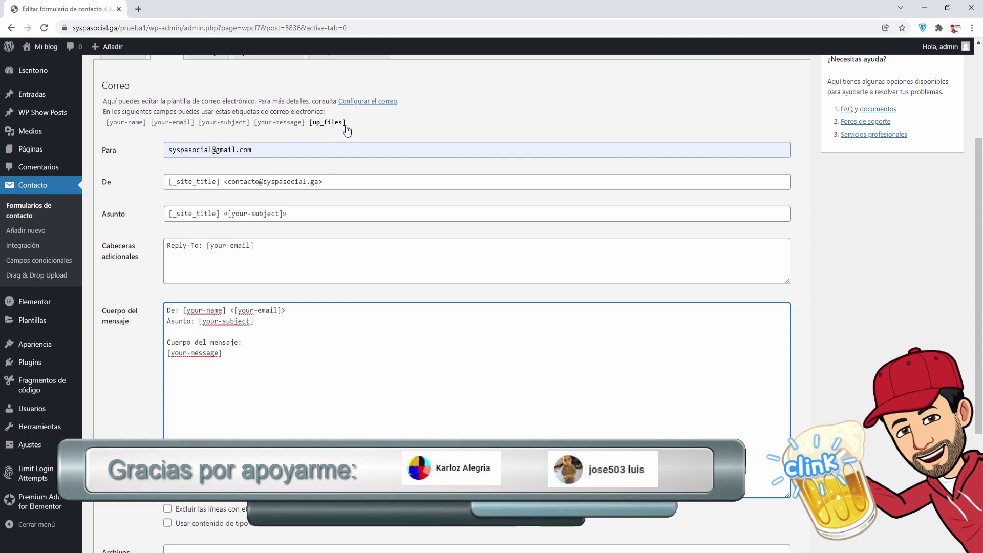
- Copy the [up_files] mail tag into the message body below [your-message], under an "Adjuntos:" heading line
{"action": "left_click", "coordinate": [322, 124]}
{"action": "key", "text": "ctrl+c"}
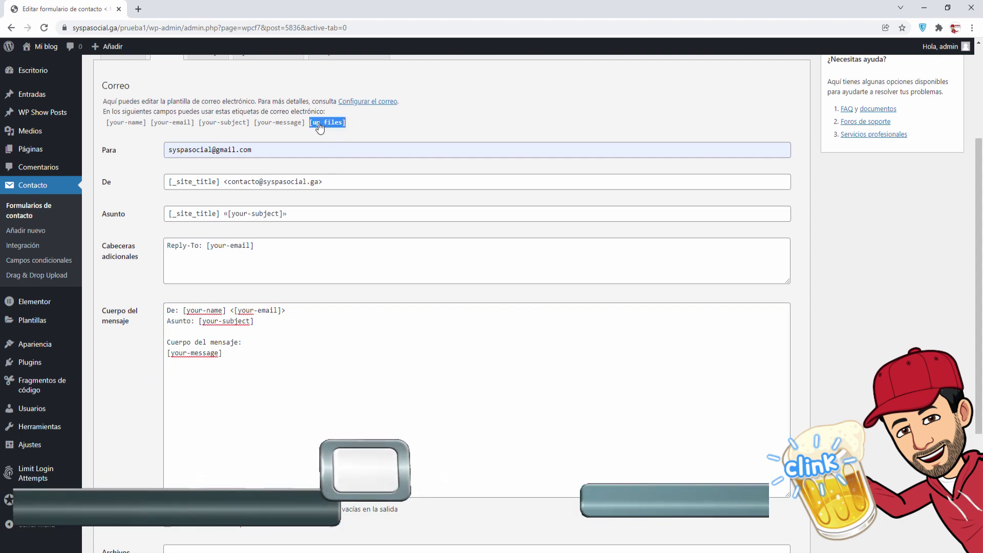
{"action": "right_click", "coordinate": [319, 127]}
{"action": "left_click", "coordinate": [334, 131]}
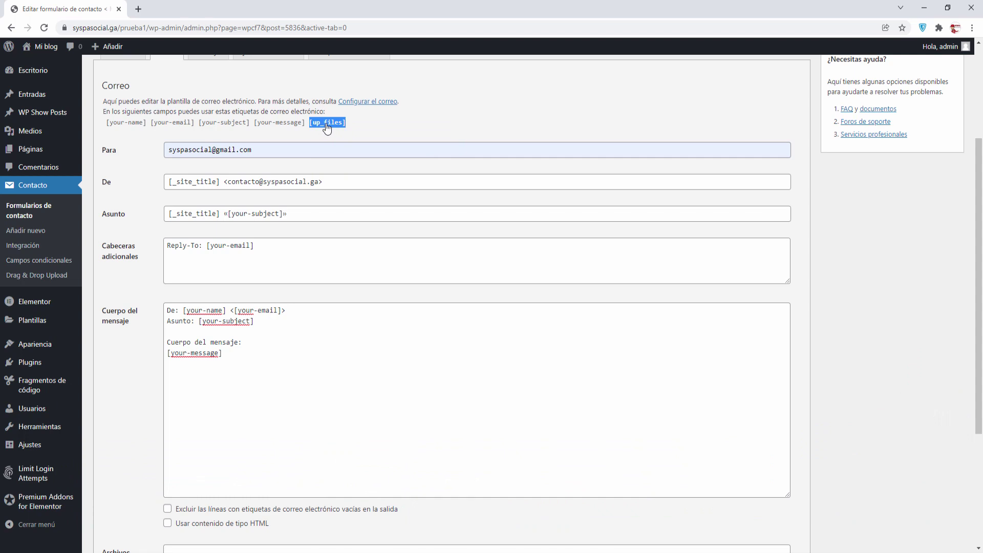
{"action": "left_click", "coordinate": [207, 373]}
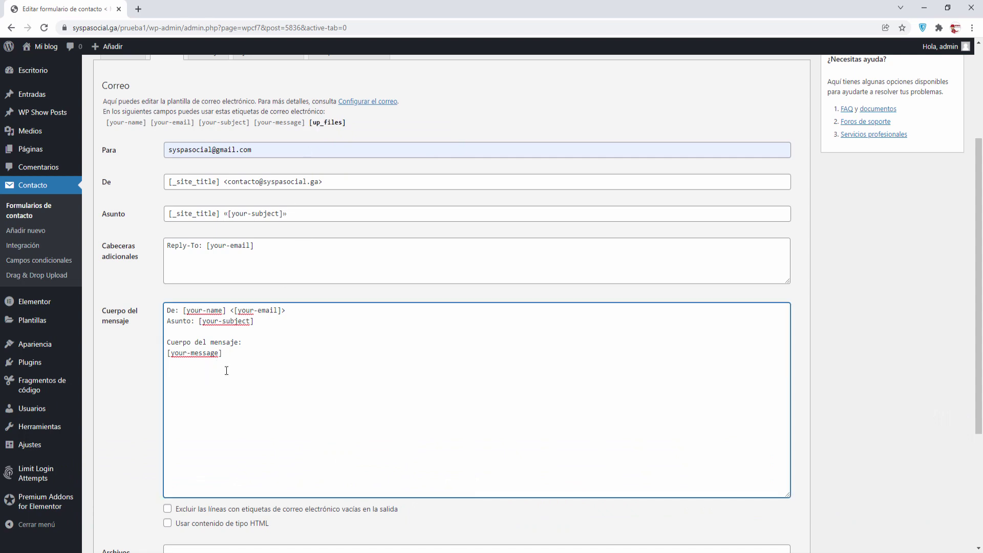
{"action": "key", "text": "ctrl+v"}
{"action": "key", "text": "Return"}
{"action": "type", "text": "Adjuntos"}
- Copy the [up_files] tag from the message body into the mail's file attachments field without the "Adjuntos:" line, and save the form
{"action": "left_click_drag", "start_coordinate": [206, 385], "coordinate": [167, 374]}
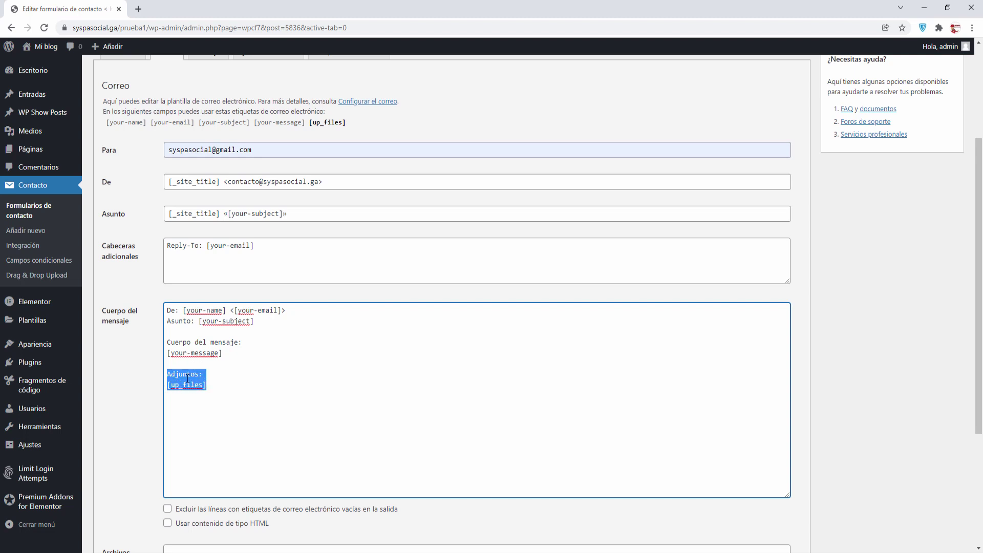
{"action": "right_click", "coordinate": [187, 379]}
{"action": "left_click", "coordinate": [210, 418]}
{"action": "left_click", "coordinate": [222, 384]}
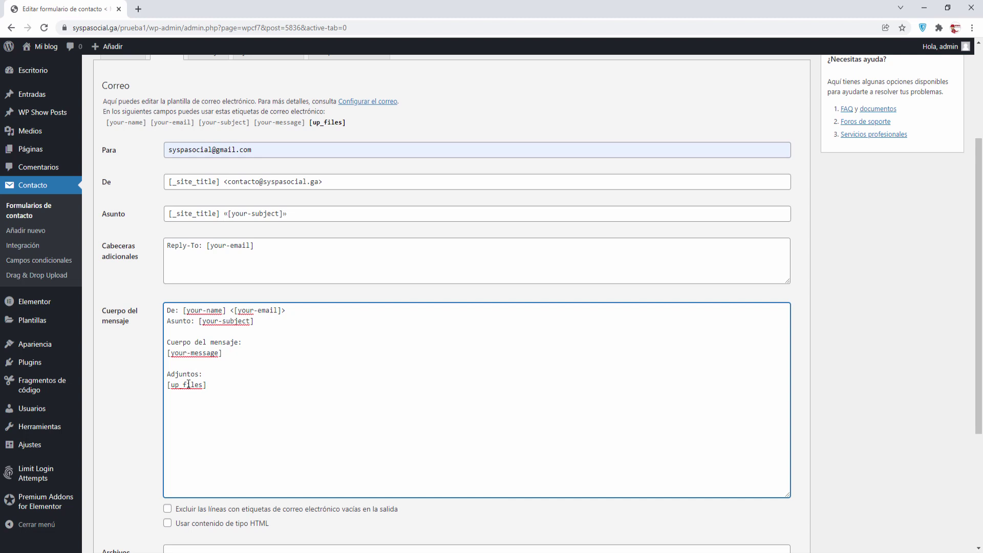
{"action": "scroll", "coordinate": [210, 395], "scroll_direction": "down", "scroll_amount": 2}
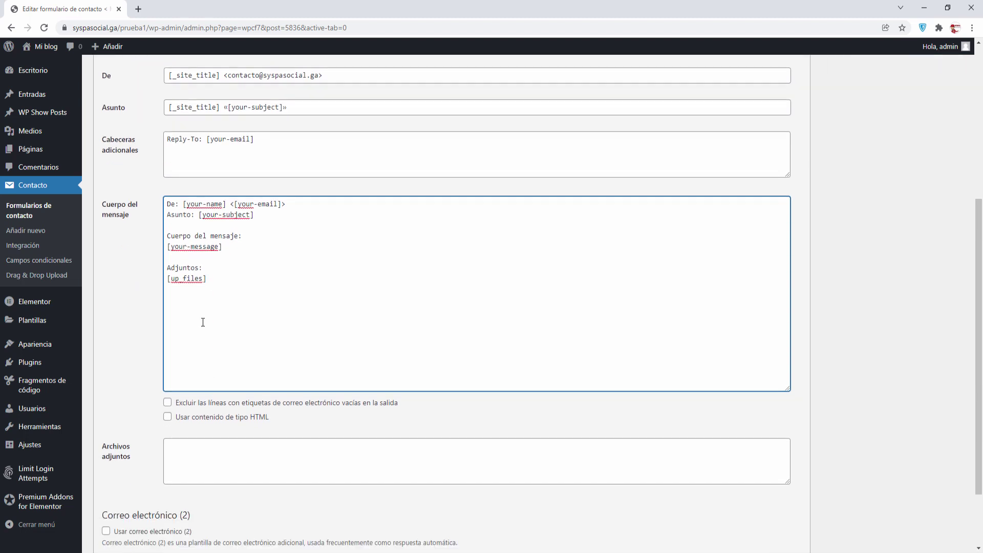
{"action": "left_click_drag", "start_coordinate": [207, 279], "coordinate": [161, 265]}
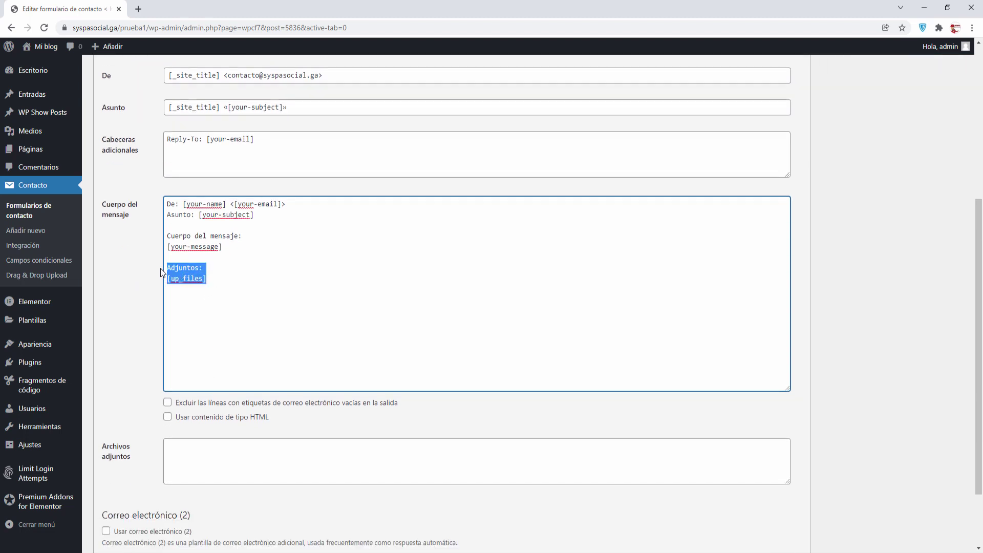
{"action": "left_click", "coordinate": [189, 446]}
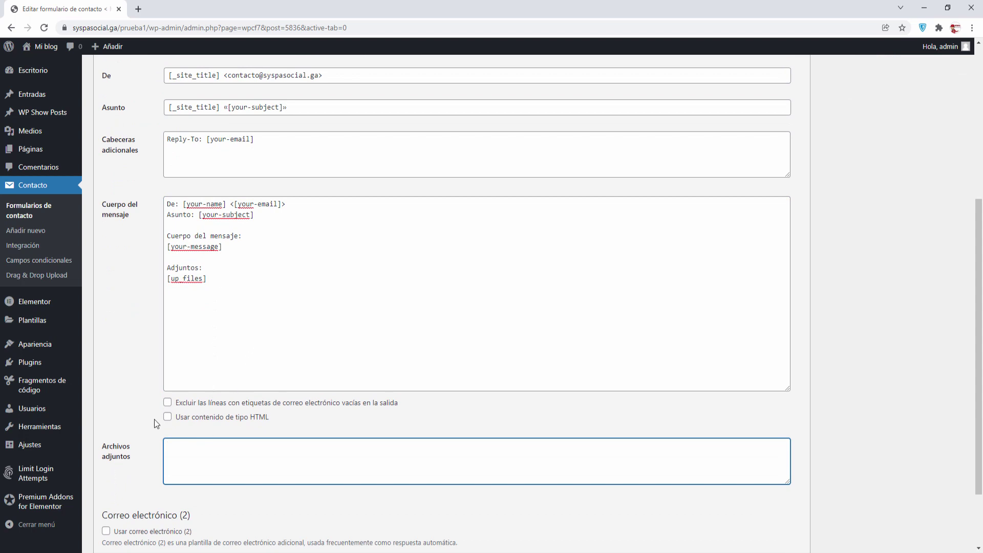
{"action": "key", "text": "ctrl+v"}
{"action": "key", "text": "Home"}
{"action": "key", "text": "shift+Up"}
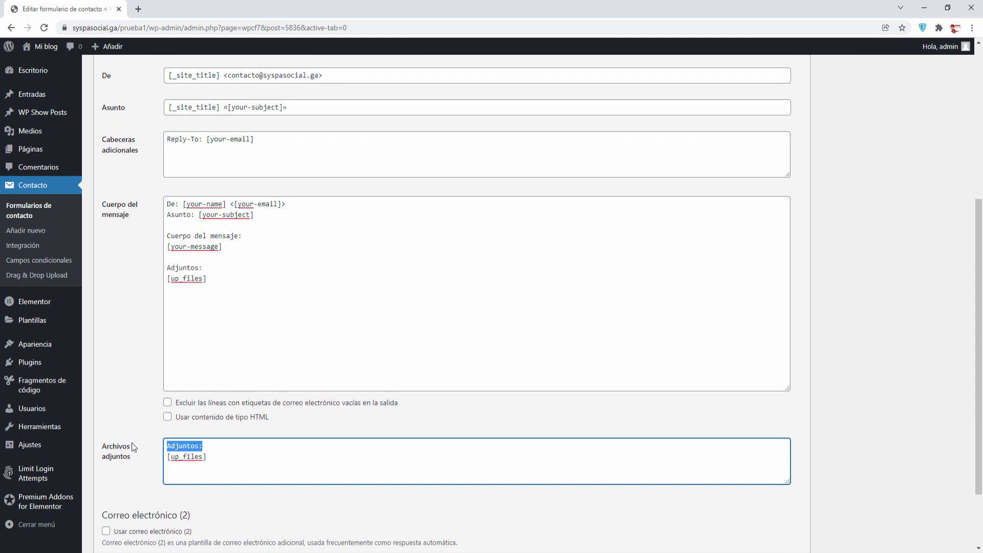
{"action": "key", "text": "BackSpace"}
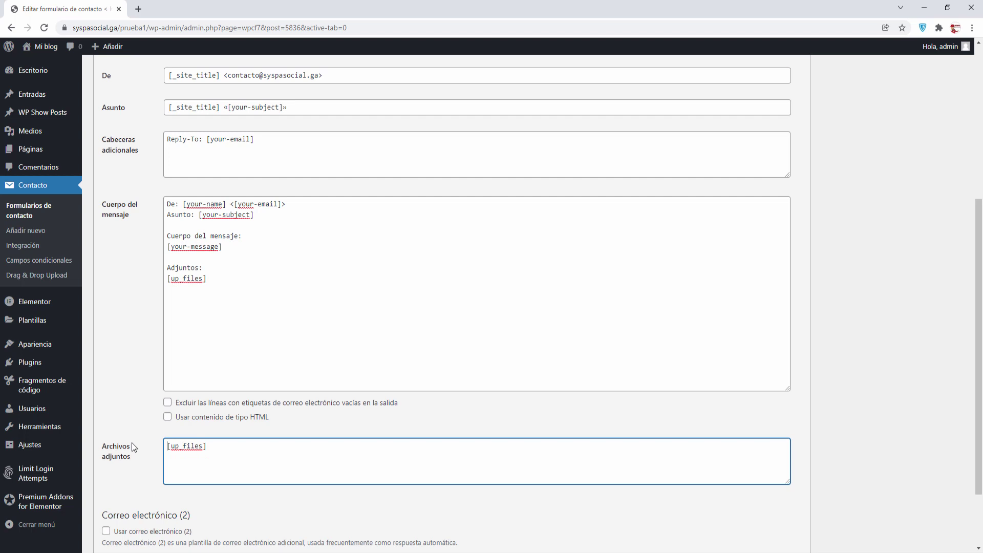
{"action": "left_click", "coordinate": [149, 470]}
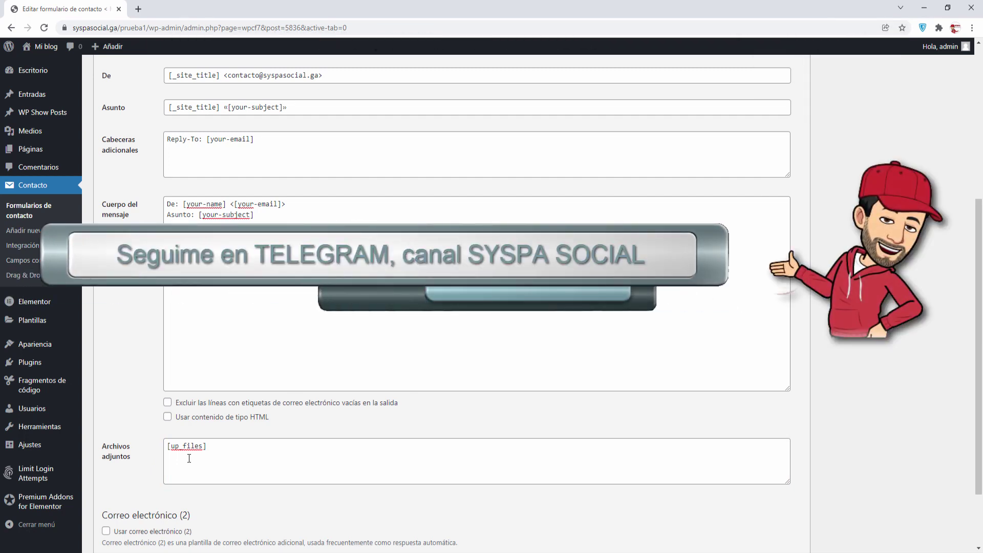
{"action": "scroll", "coordinate": [189, 458], "scroll_direction": "down", "scroll_amount": 3}
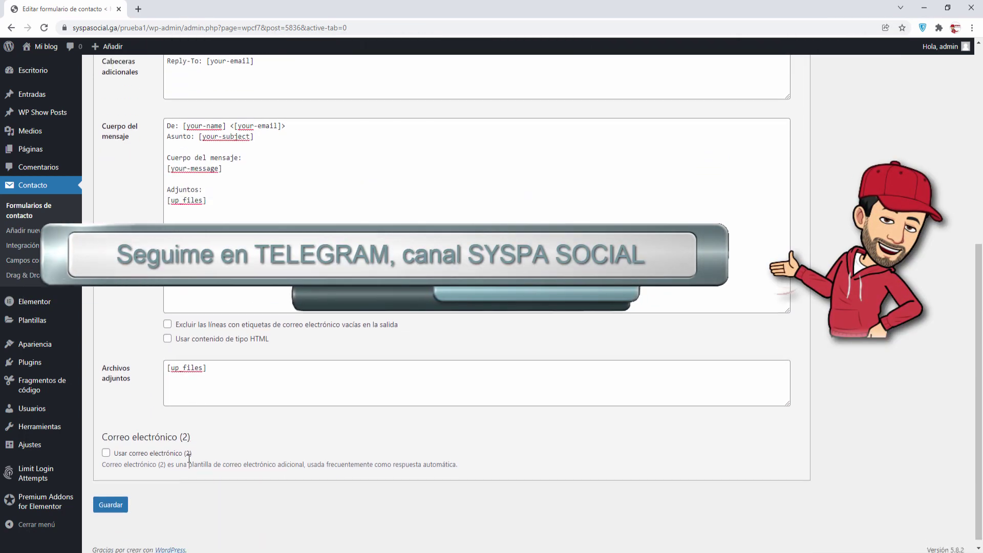
{"action": "left_click", "coordinate": [110, 497]}
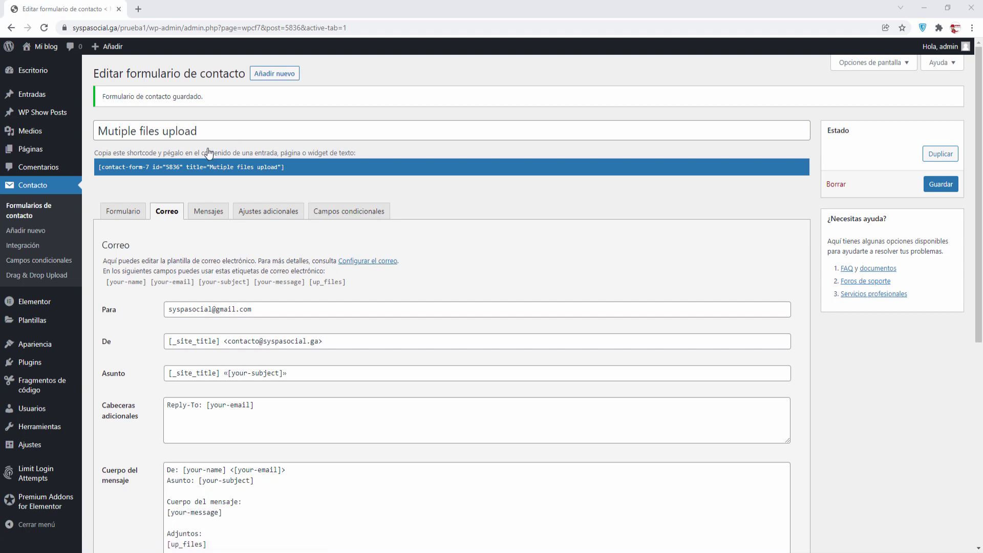
- Copy the shortcode of the "Mutiple files upload" contact form
{"action": "left_click", "coordinate": [294, 166]}
{"action": "key", "text": "ctrl+c"}
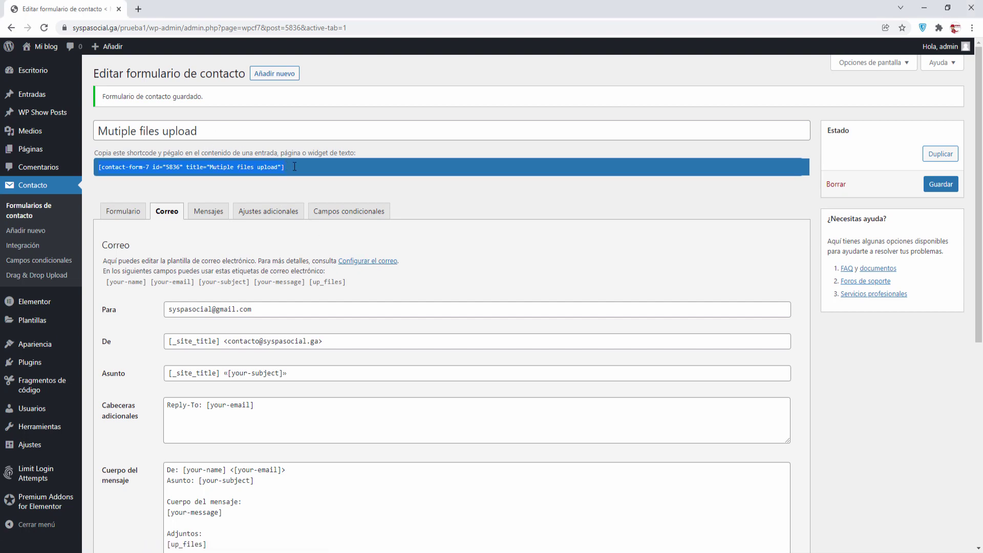
{"action": "right_click", "coordinate": [294, 166]}
{"action": "left_click", "coordinate": [317, 174]}
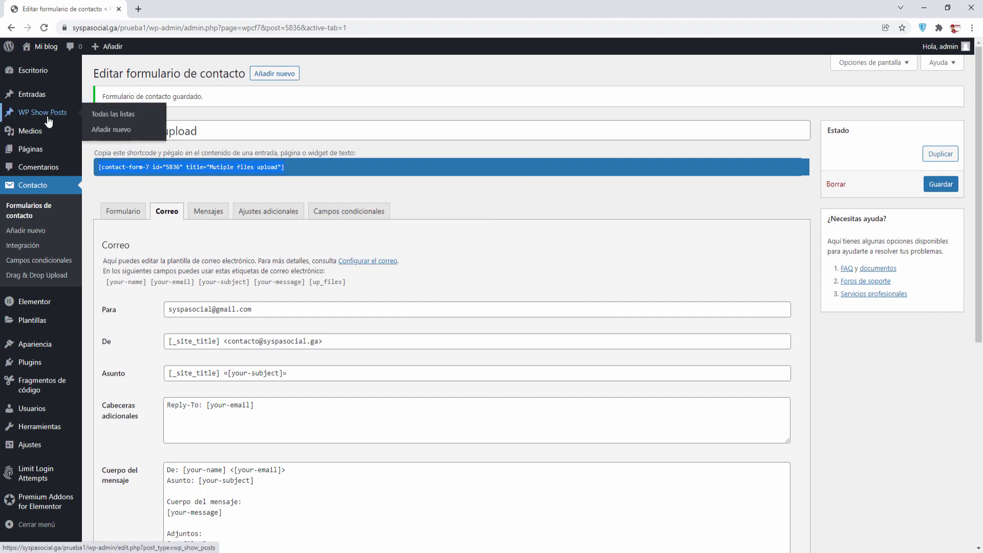
- Create a new page in a separate browser tab and title it "multiple file upload"
{"action": "mouse_move", "coordinate": [34, 152]}
{"action": "right_click", "coordinate": [116, 165]}
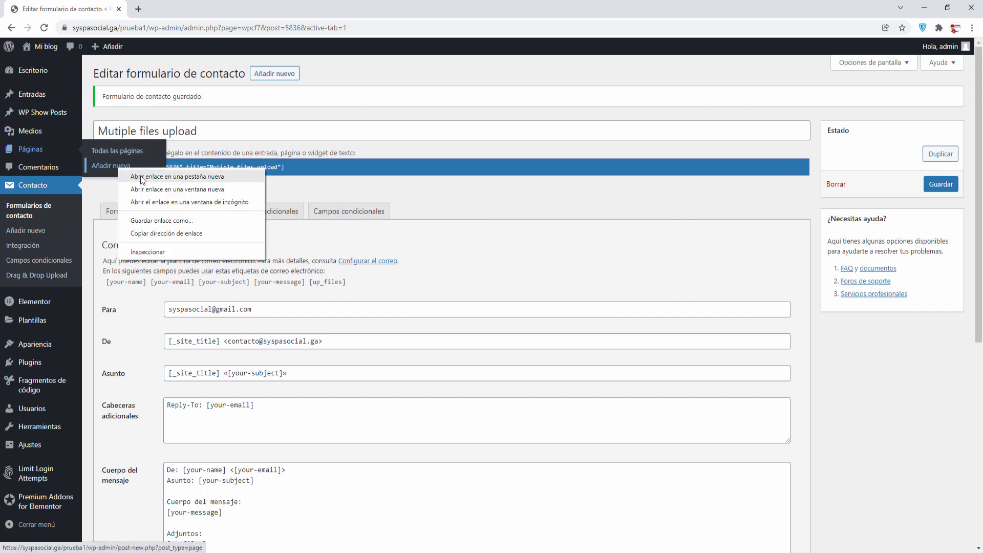
{"action": "left_click", "coordinate": [154, 174]}
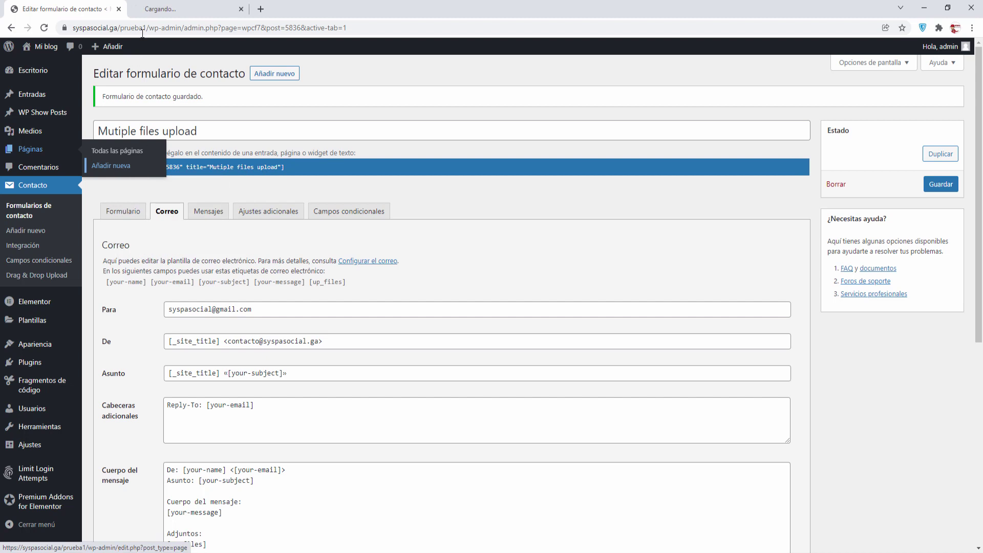
{"action": "left_click", "coordinate": [168, 13]}
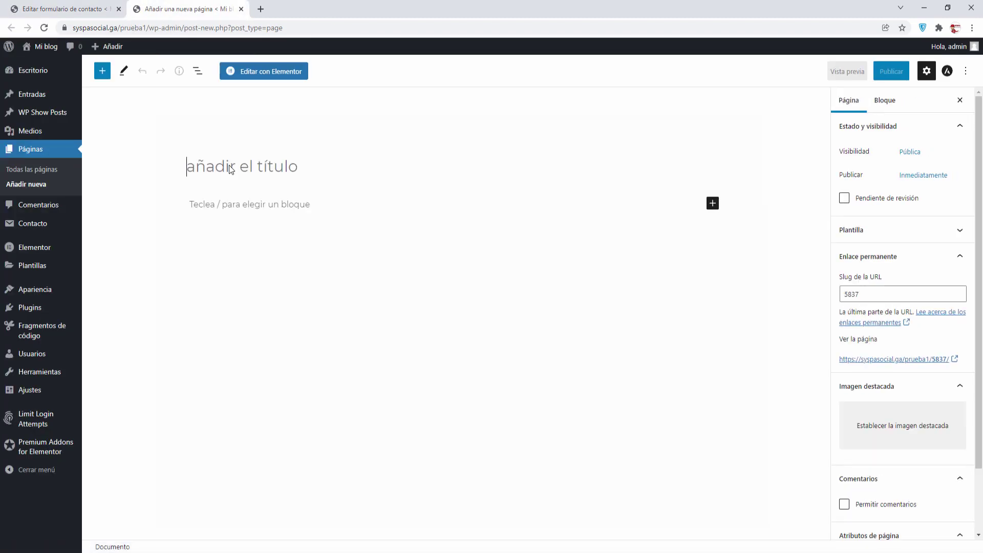
{"action": "type", "text": "m"}
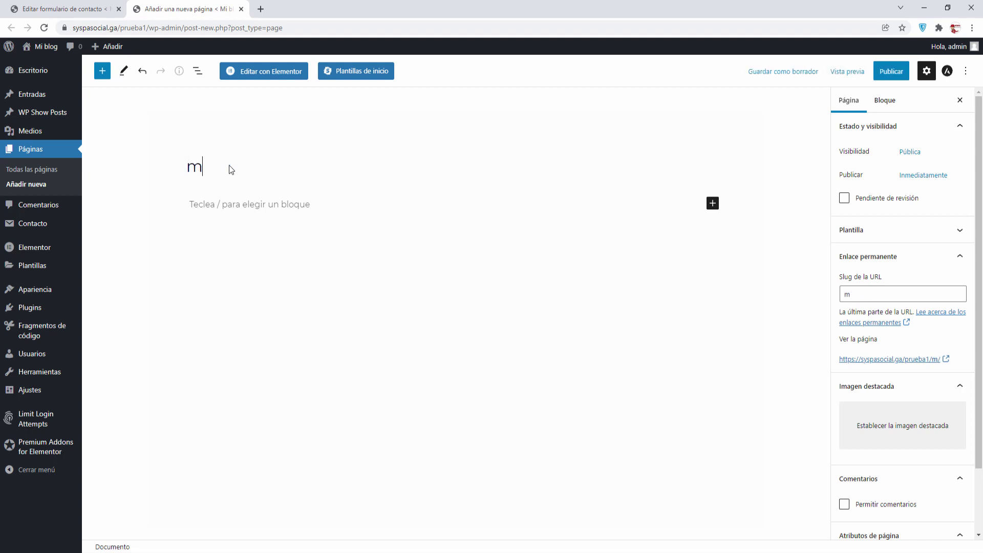
{"action": "type", "text": "ultiple file"}
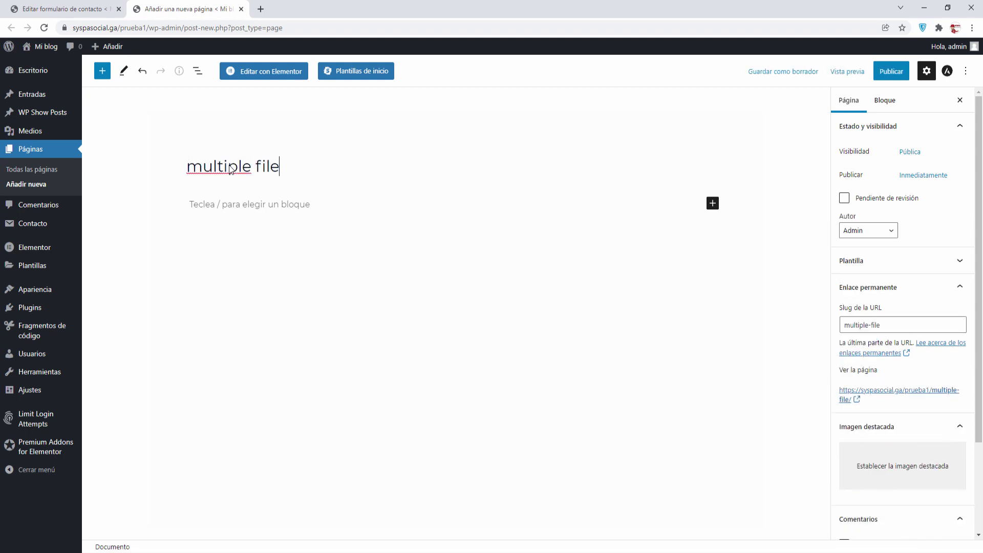
{"action": "type", "text": " upload"}
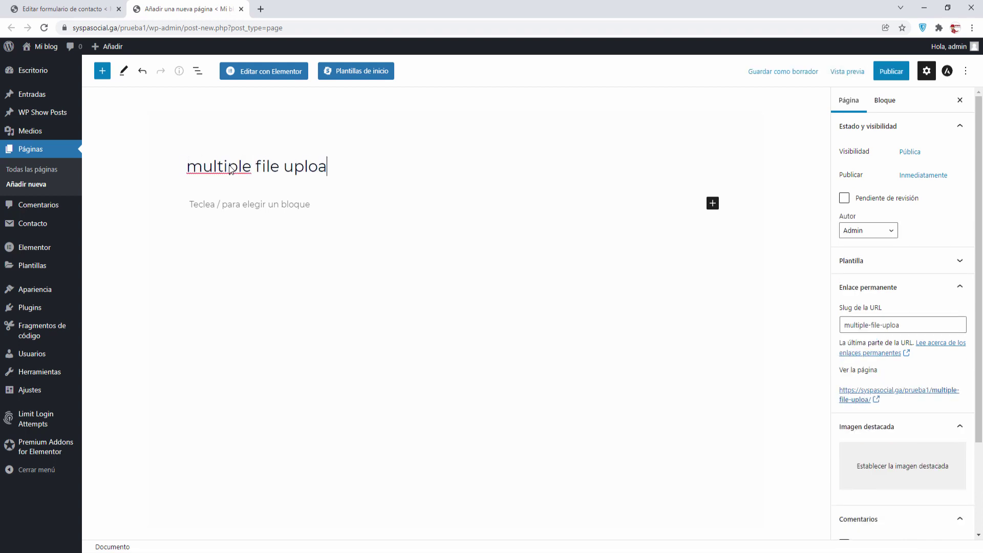
- Insert a Shortcode block below the page title
{"action": "left_click", "coordinate": [228, 203]}
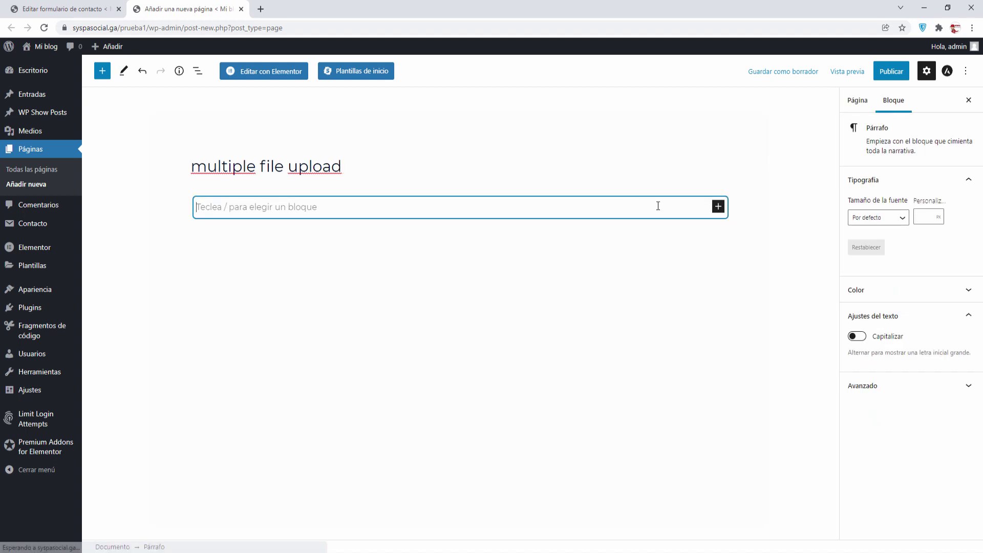
{"action": "left_click", "coordinate": [718, 207]}
{"action": "left_click", "coordinate": [794, 294]}
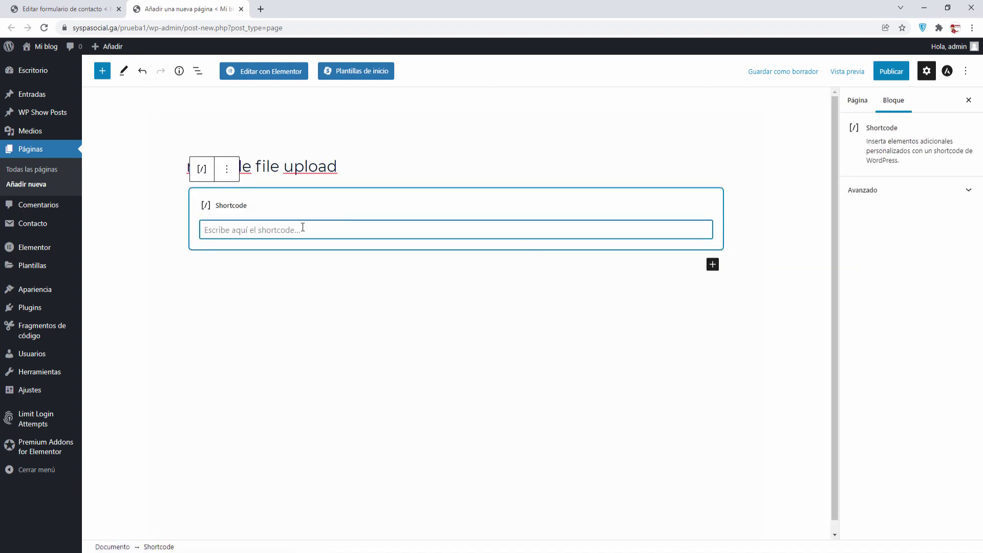
- Paste the copied contact form shortcode into the Shortcode block and publish the page
{"action": "key", "text": "ctrl+v"}
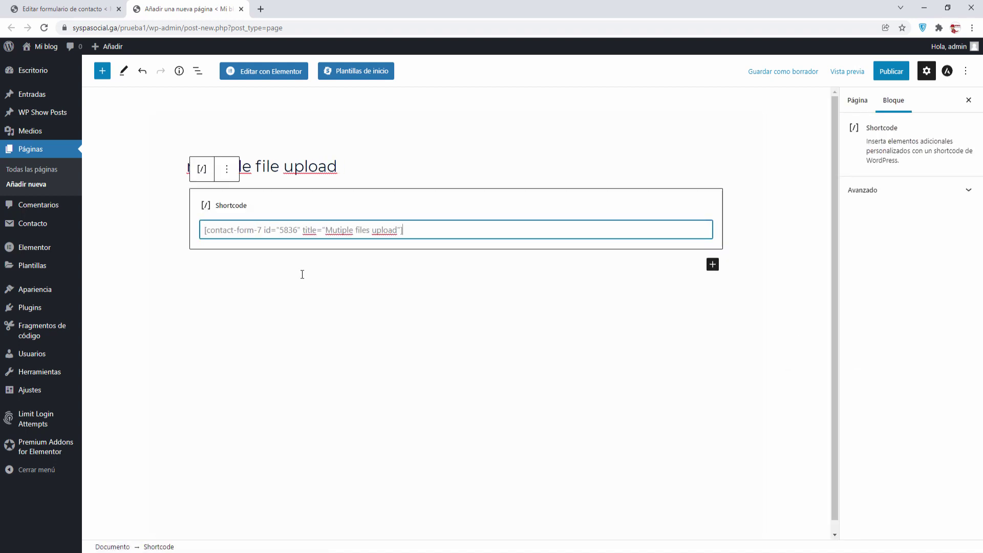
{"action": "left_click", "coordinate": [394, 288]}
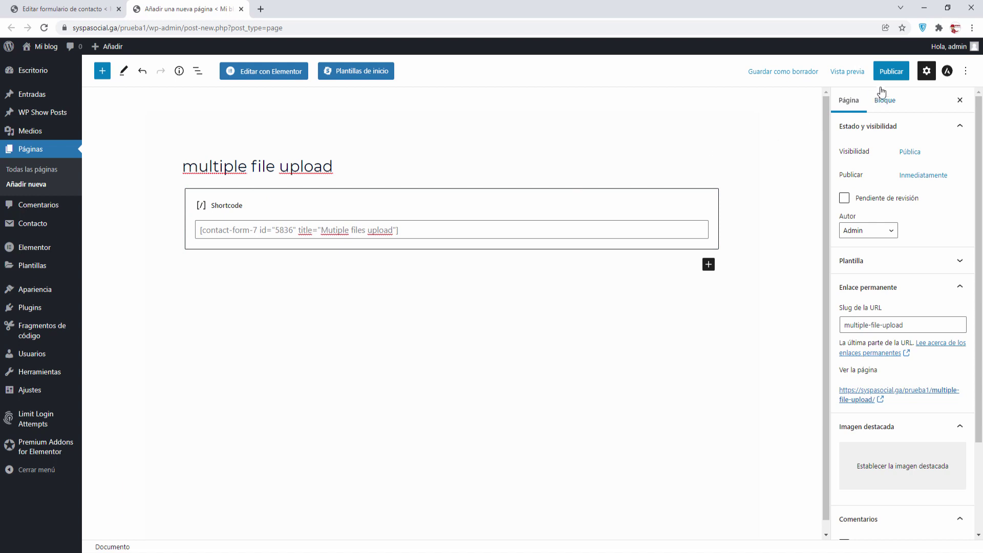
{"action": "left_click", "coordinate": [894, 73]}
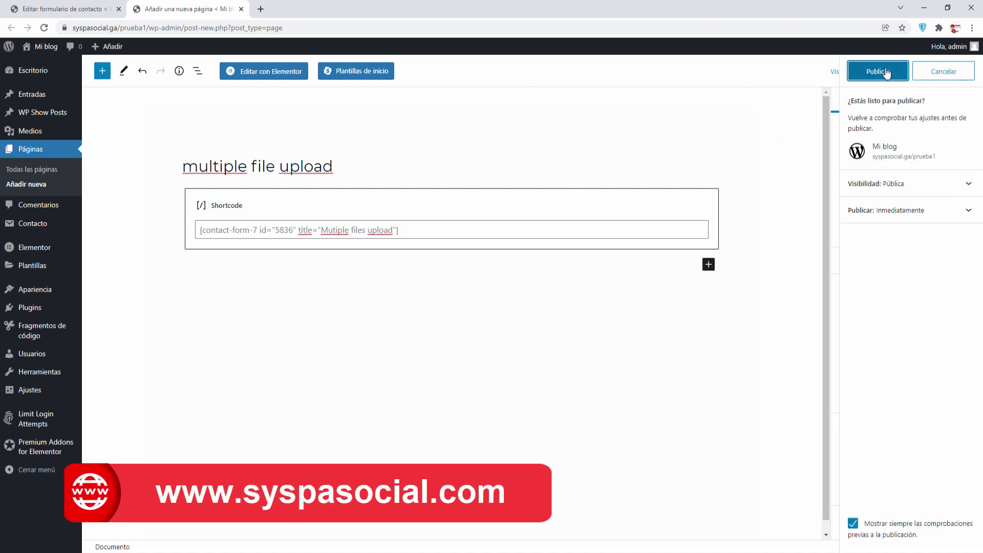
{"action": "left_click", "coordinate": [886, 72]}
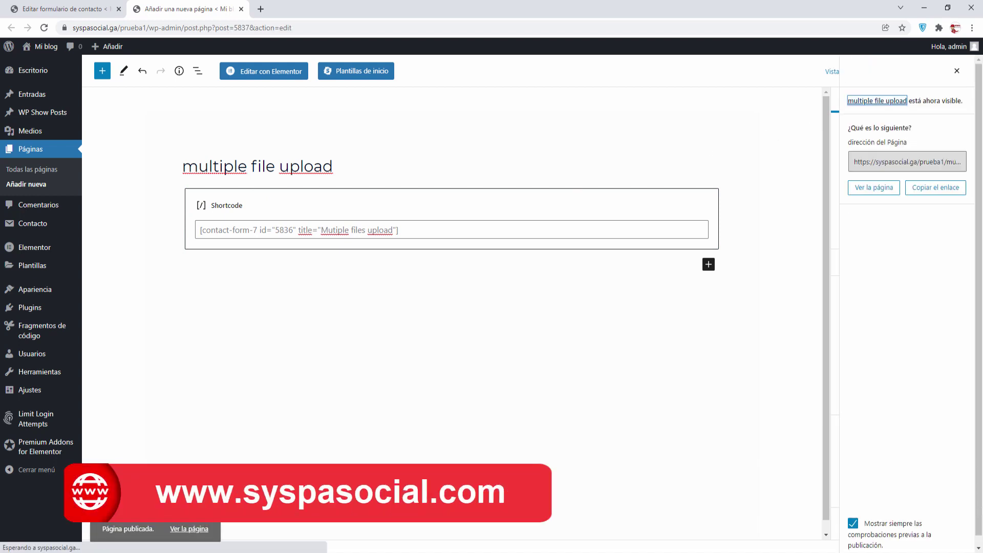
- Open the published "multiple file upload" page in a new browser tab and look over its form
{"action": "right_click", "coordinate": [190, 527]}
{"action": "left_click", "coordinate": [222, 438]}
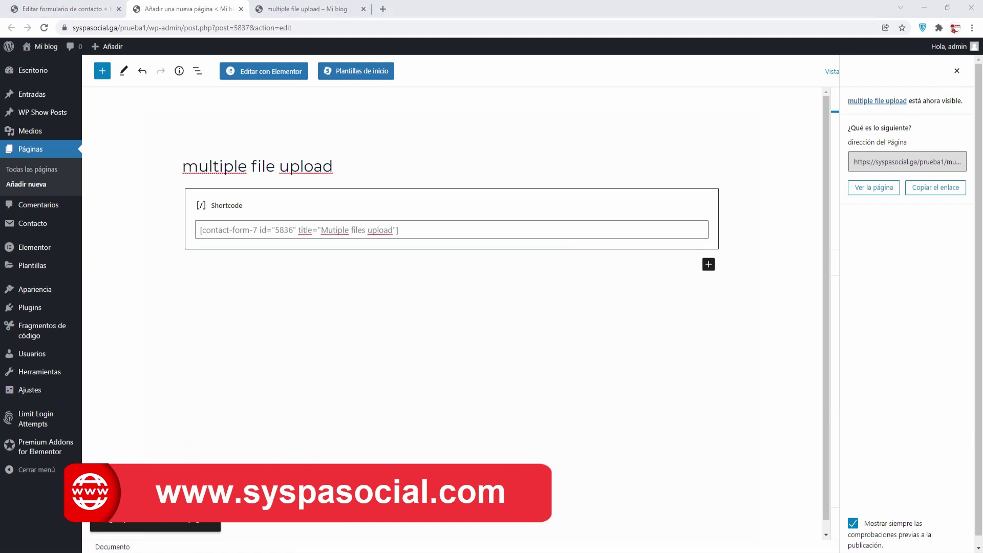
{"action": "left_click", "coordinate": [307, 10]}
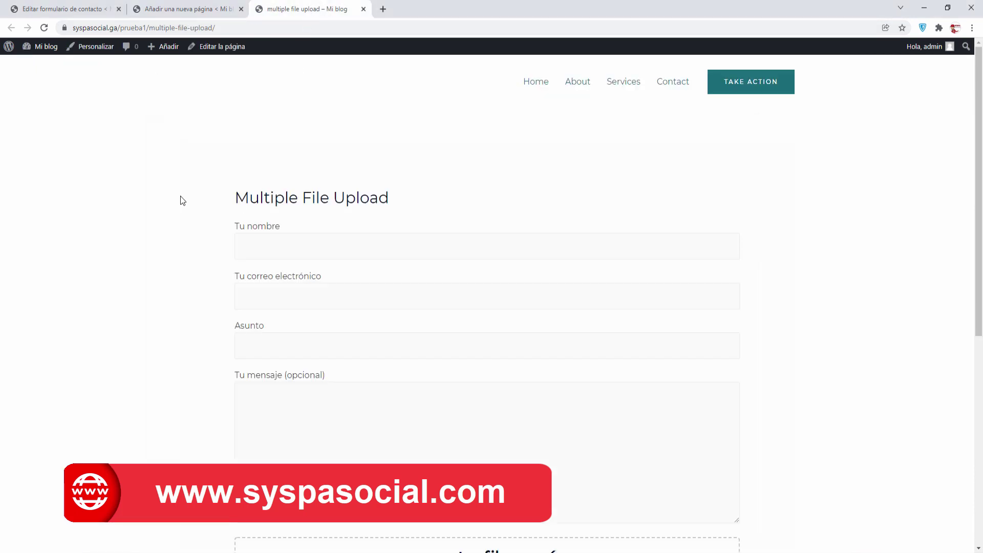
{"action": "scroll", "coordinate": [145, 244], "scroll_direction": "down", "scroll_amount": 3}
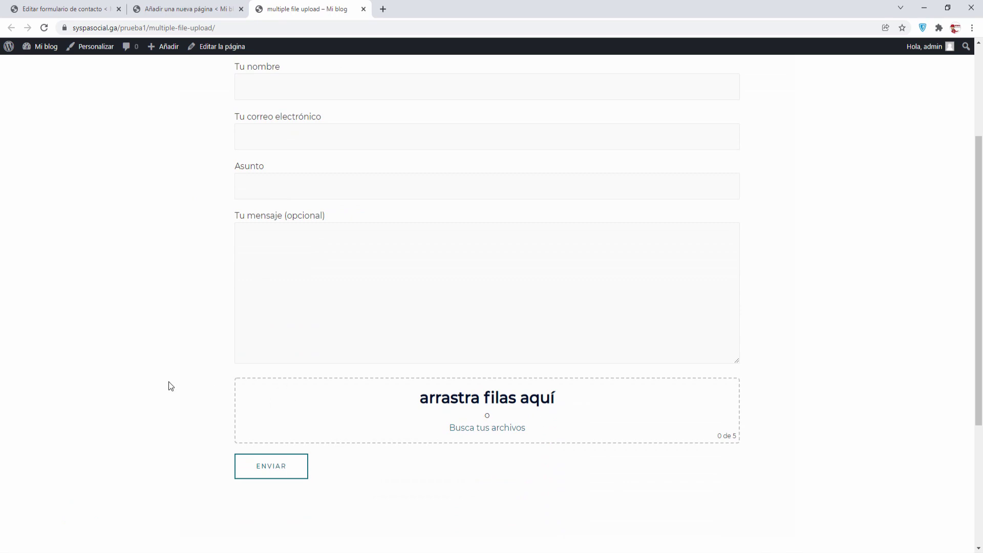
{"action": "scroll", "coordinate": [172, 361], "scroll_direction": "up", "scroll_amount": 3}
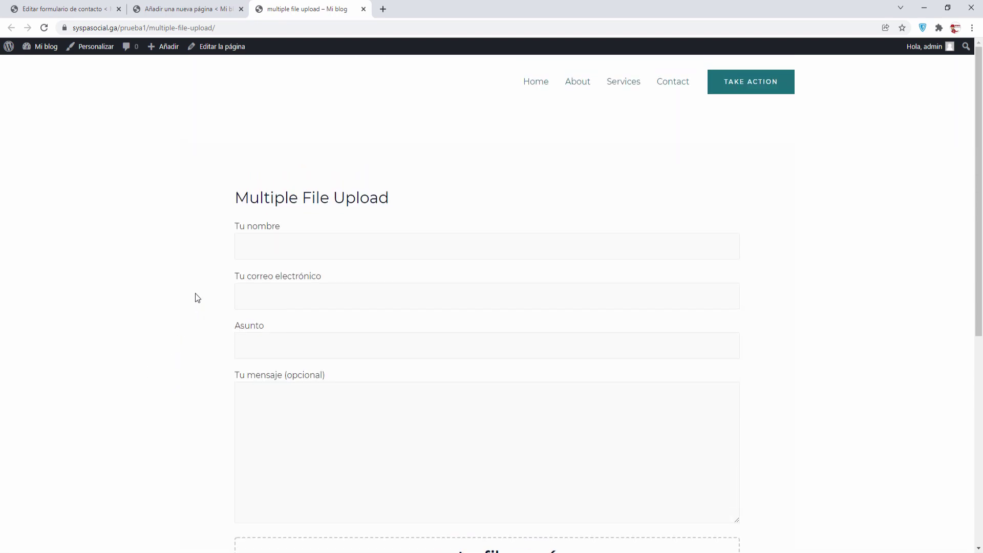
- Fill in the name and e-mail fields of the form with the saved test user's details
{"action": "left_click", "coordinate": [241, 249]}
{"action": "left_click", "coordinate": [259, 274]}
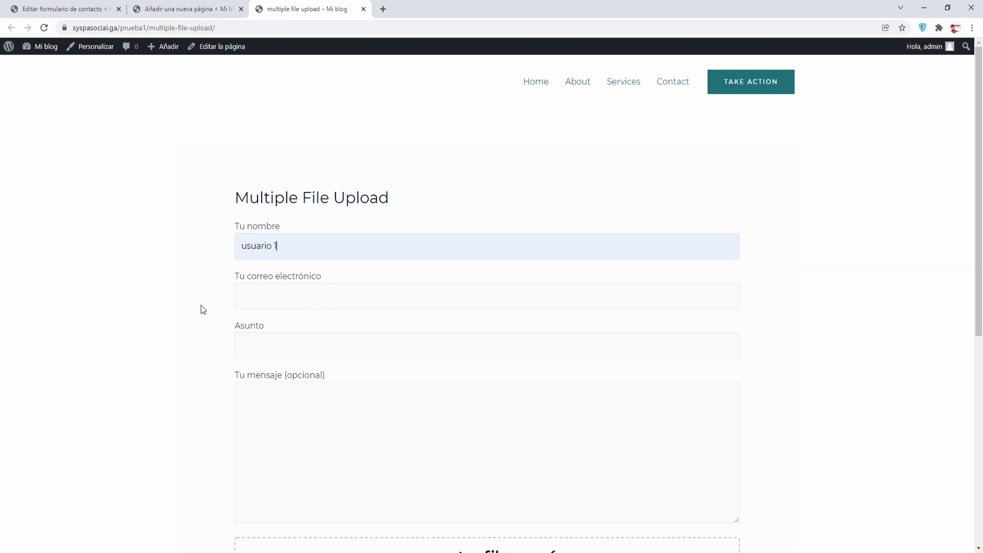
{"action": "left_click", "coordinate": [247, 297]}
{"action": "left_click", "coordinate": [253, 325]}
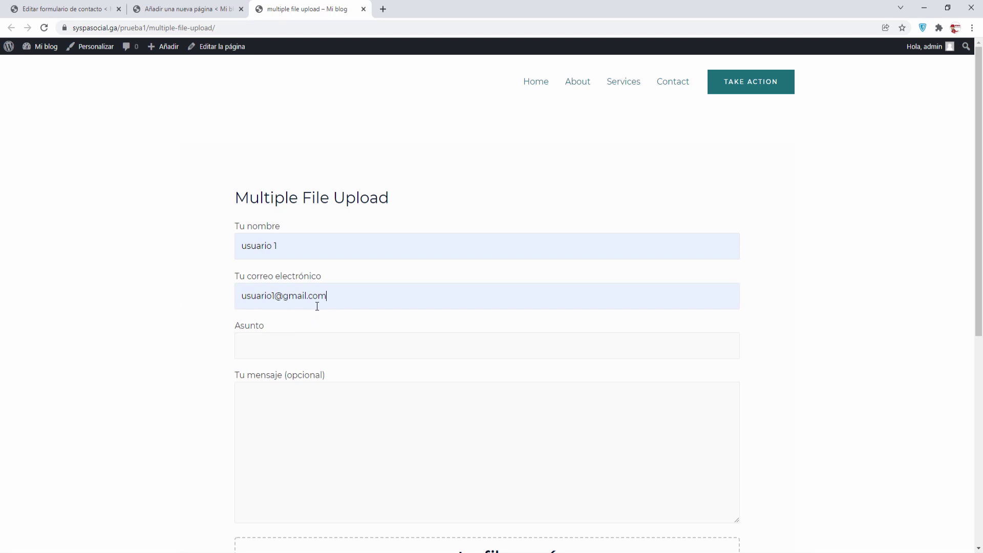
- Enter "envió de archivos" as the form's subject, accepting the spelling correction for the first word
{"action": "left_click", "coordinate": [267, 342]}
{"action": "type", "text": "enbi"}
{"action": "key", "text": "BackSpace"}
{"action": "key", "text": "BackSpace"}
{"action": "type", "text": "vio los"}
{"action": "type", "text": " arvhi"}
{"action": "key", "text": "BackSpace"}
{"action": "key", "text": "BackSpace"}
{"action": "key", "text": "BackSpace"}
{"action": "type", "text": "chivo"}
{"action": "right_click", "coordinate": [254, 345]}
{"action": "left_click", "coordinate": [269, 351]}
{"action": "key", "text": "Delete"}
{"action": "key", "text": "Delete"}
{"action": "key", "text": "Delete"}
{"action": "type", "text": "de"}
{"action": "type", "text": "o "}
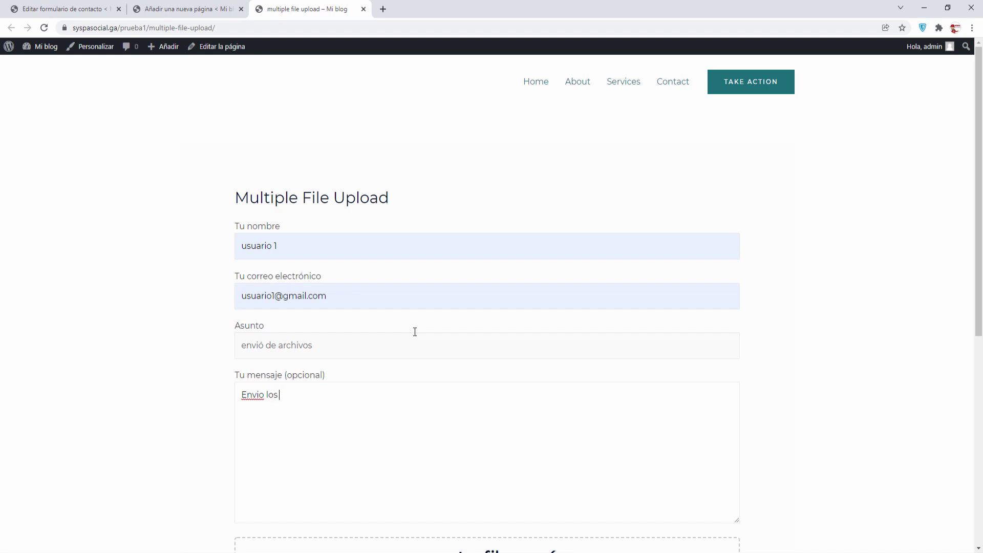
- Write "Envió los archivos solicitados." as the form's message, correcting the spelling of the first word
{"action": "type", "text": "los arvhi"}
{"action": "key", "text": "BackSpace"}
{"action": "type", "text": "chivos solicitados."}
{"action": "right_click", "coordinate": [250, 393]}
{"action": "left_click", "coordinate": [262, 399]}
- Upload paginas1.jpg, paginas2.jpg and paginas3.jpg together through the form's file browser
{"action": "scroll", "coordinate": [297, 356], "scroll_direction": "down", "scroll_amount": 4}
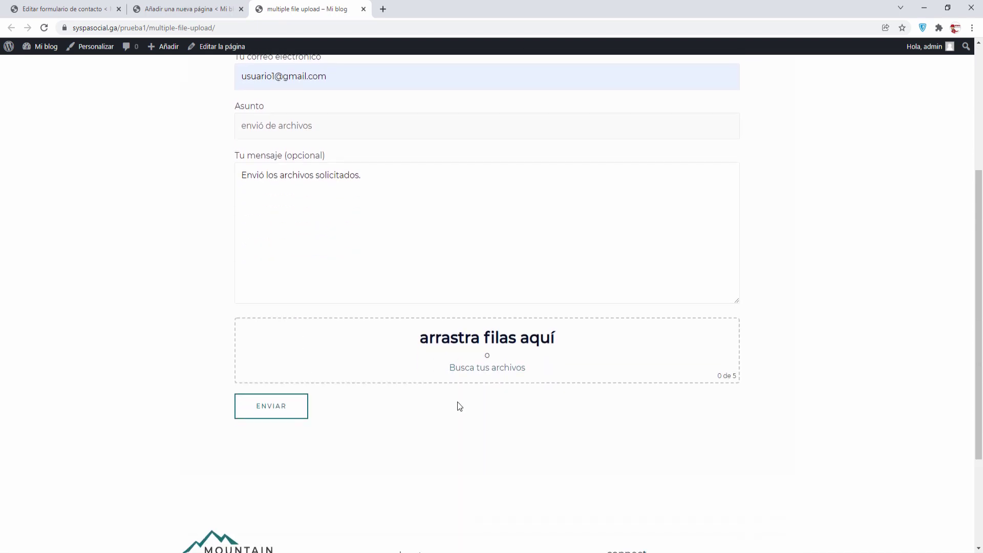
{"action": "scroll", "coordinate": [474, 356], "scroll_direction": "down", "scroll_amount": 1}
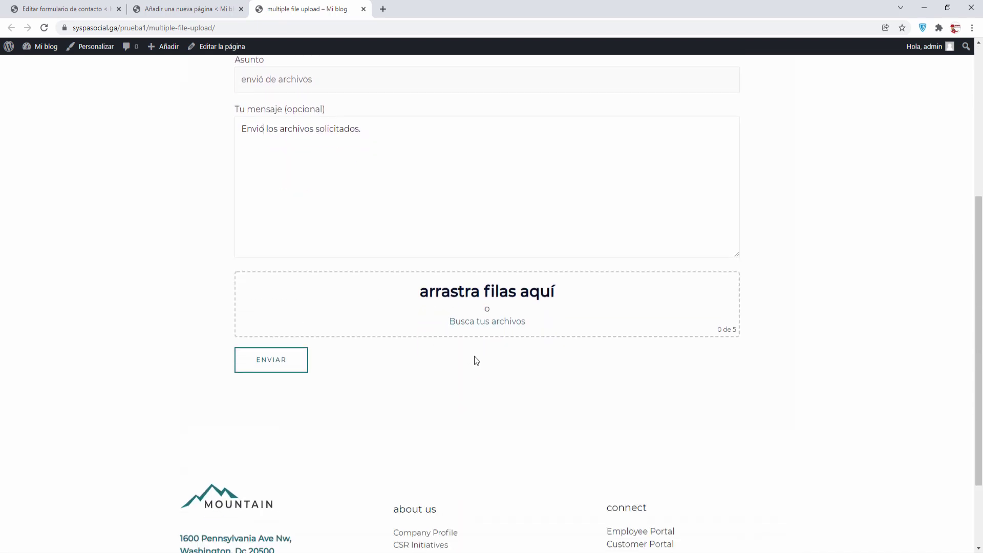
{"action": "left_click", "coordinate": [489, 326]}
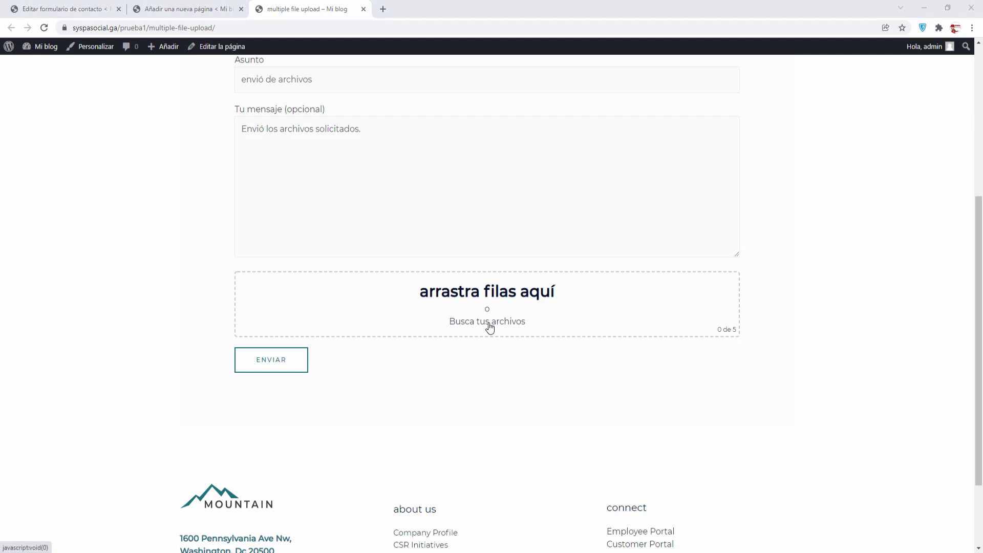
{"action": "left_click", "coordinate": [712, 185]}
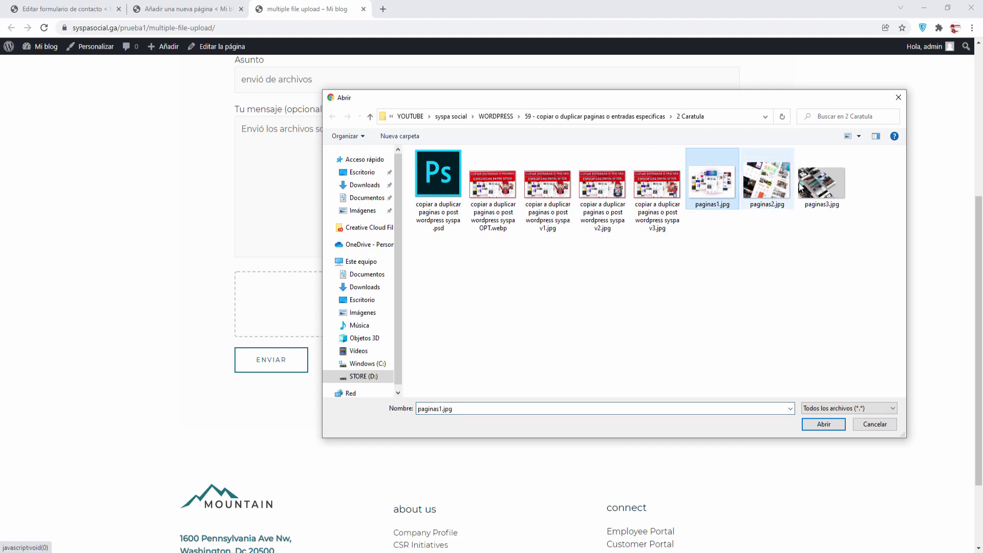
{"action": "left_click", "coordinate": [821, 183], "text": "shift"}
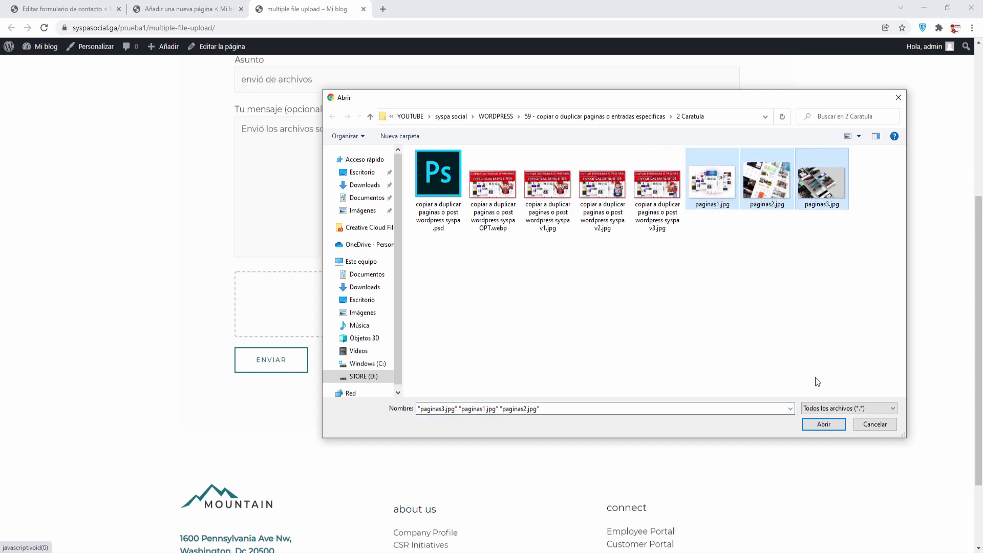
{"action": "left_click", "coordinate": [823, 424]}
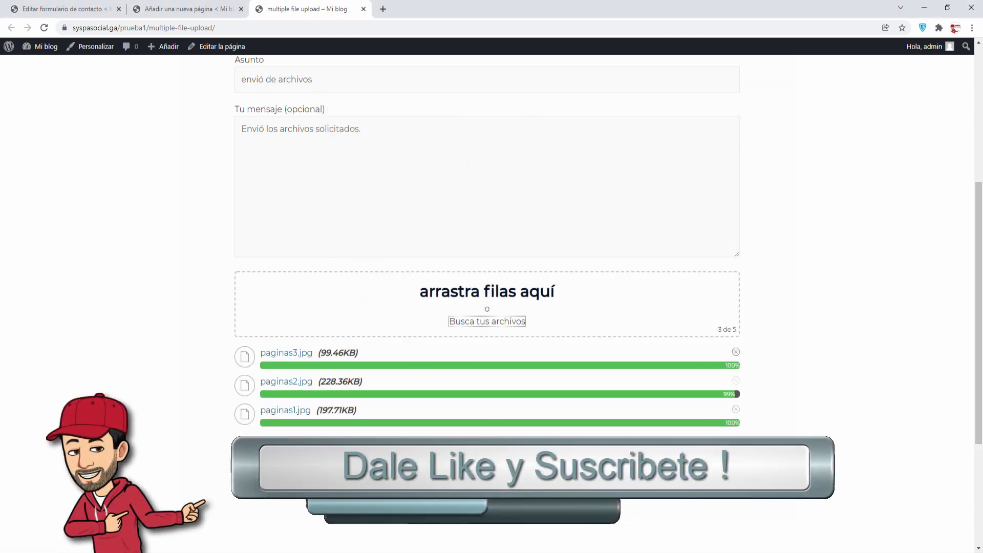
- Drop "copiar a duplicar paginas o post wordpress syspa v1.jpg" from the file browser onto the form's upload area and submit the form
{"action": "left_click", "coordinate": [485, 321]}
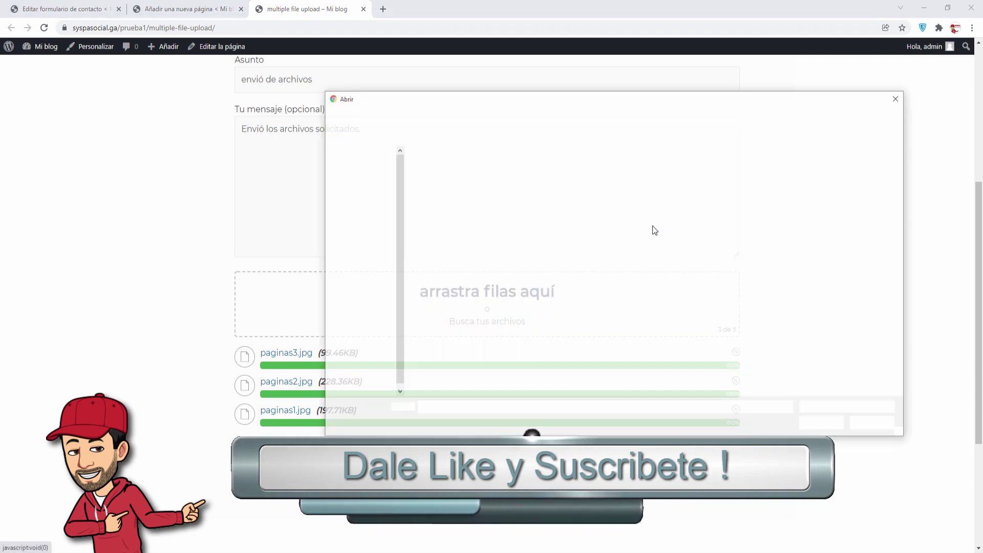
{"action": "left_click_drag", "start_coordinate": [566, 95], "coordinate": [621, 63]}
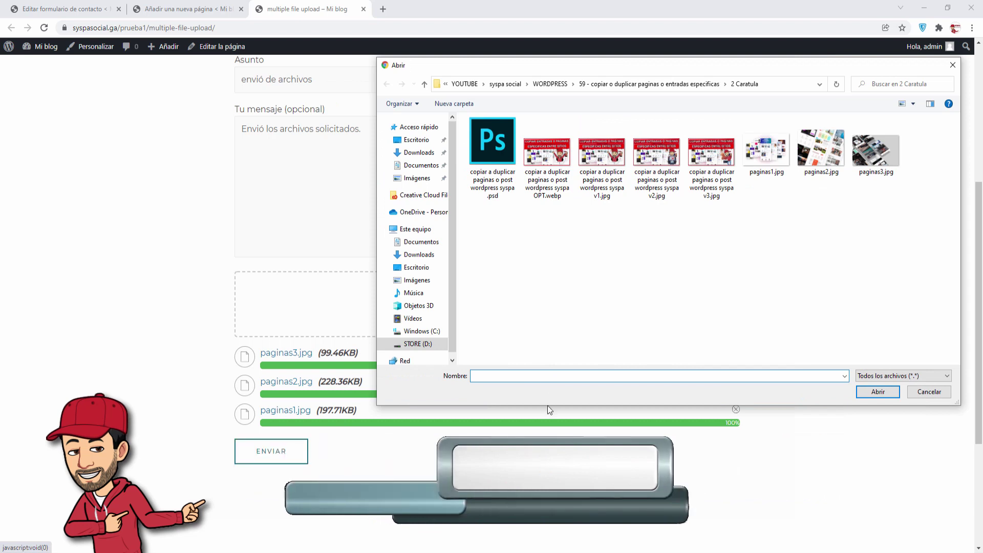
{"action": "left_click_drag", "start_coordinate": [547, 406], "coordinate": [548, 304]}
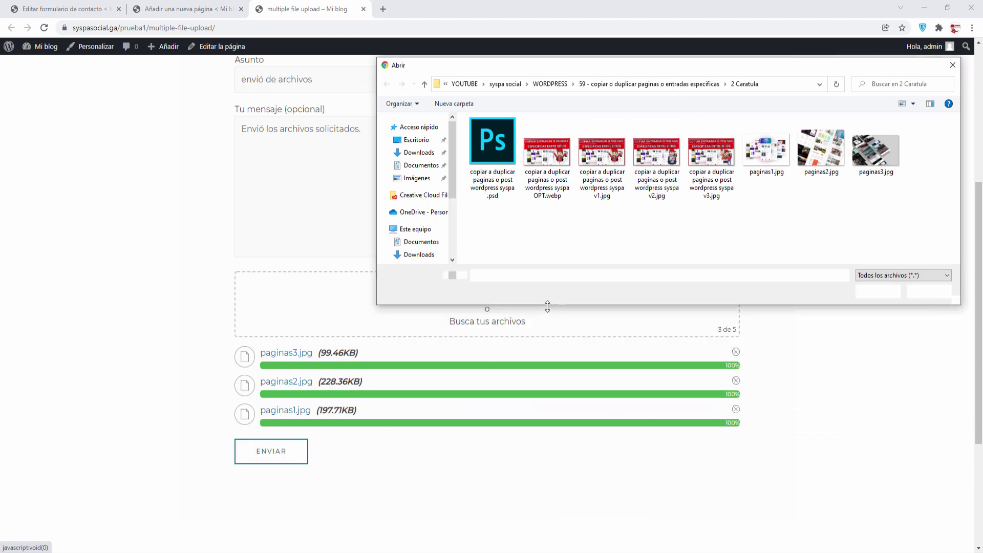
{"action": "left_click", "coordinate": [604, 169]}
{"action": "left_click_drag", "start_coordinate": [604, 159], "coordinate": [358, 332]}
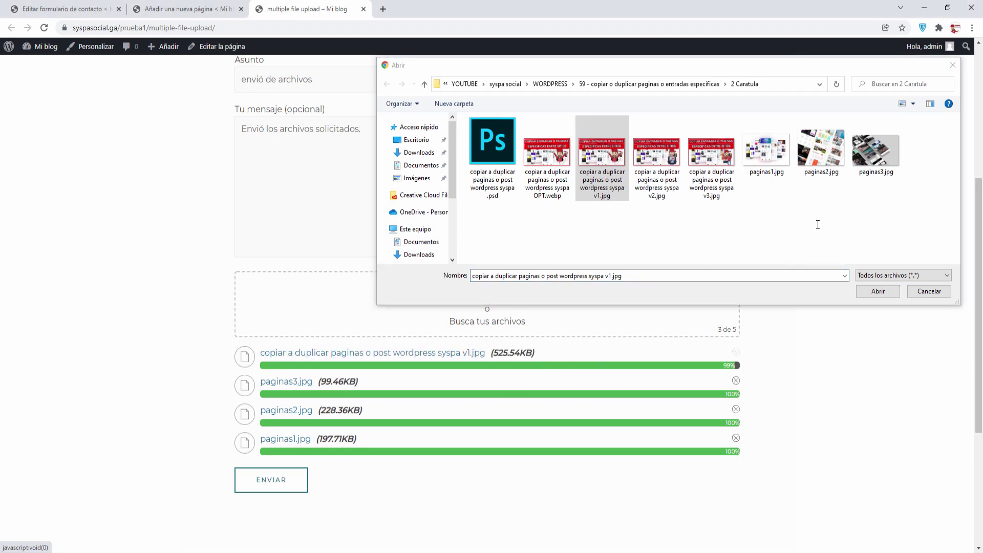
{"action": "left_click", "coordinate": [951, 65]}
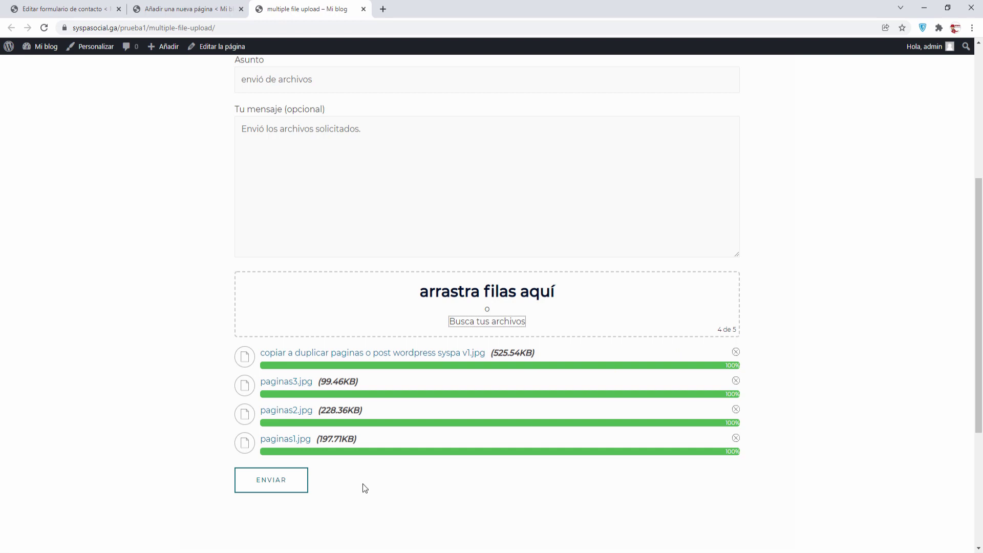
{"action": "left_click", "coordinate": [277, 486]}
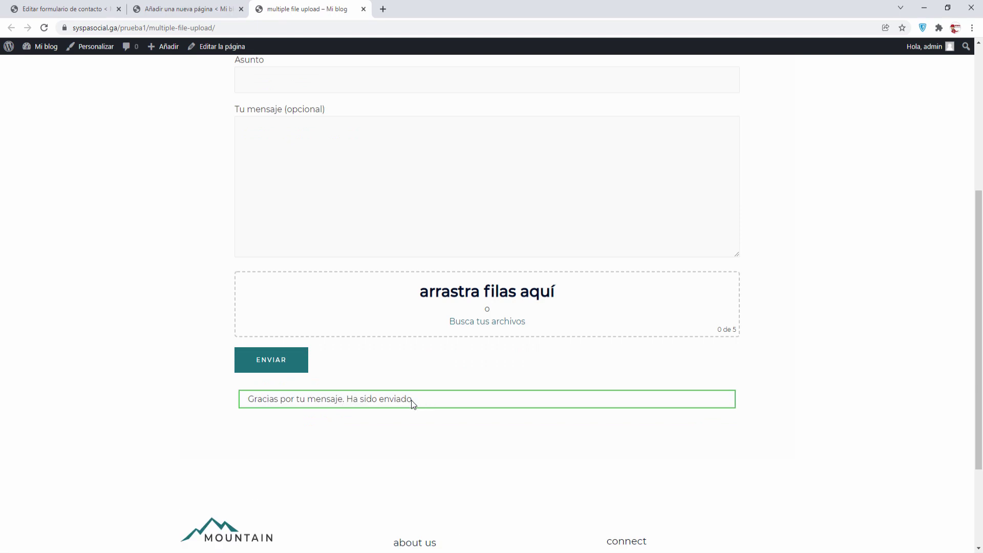
- Switch to Gmail in a new browser tab and open the "Mi blog «envió de archivos»" message
{"action": "left_click", "coordinate": [383, 9]}
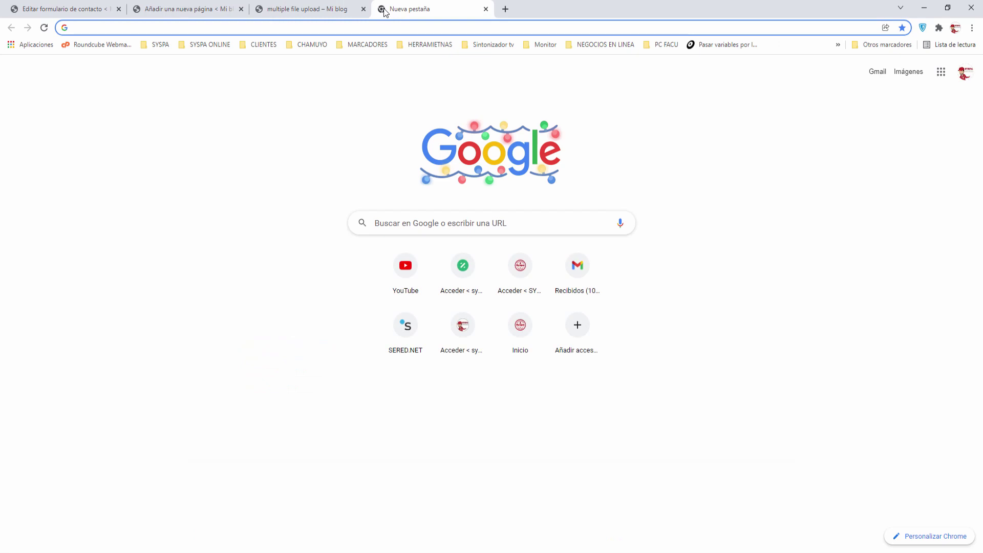
{"action": "type", "text": "gm"}
{"action": "key", "text": "Return"}
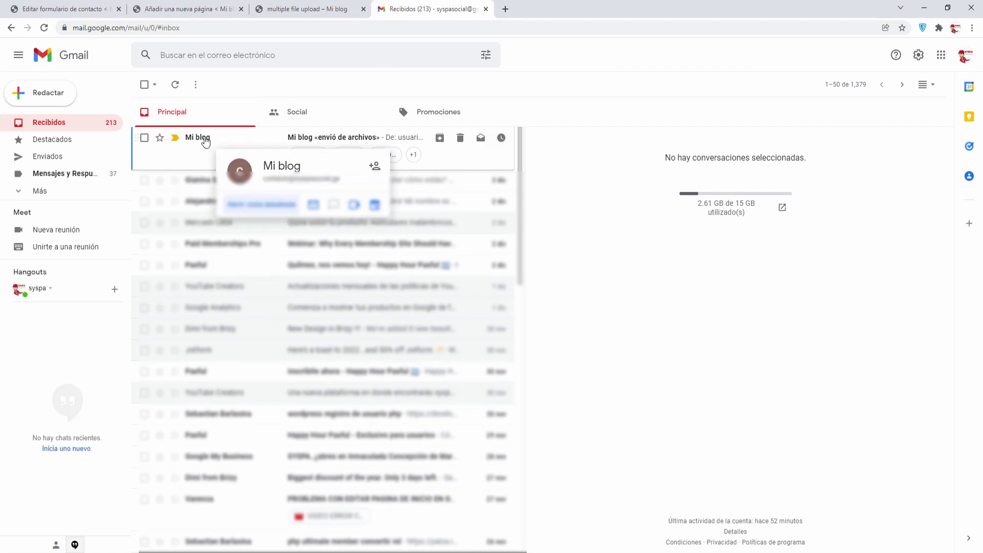
{"action": "left_click", "coordinate": [202, 139]}
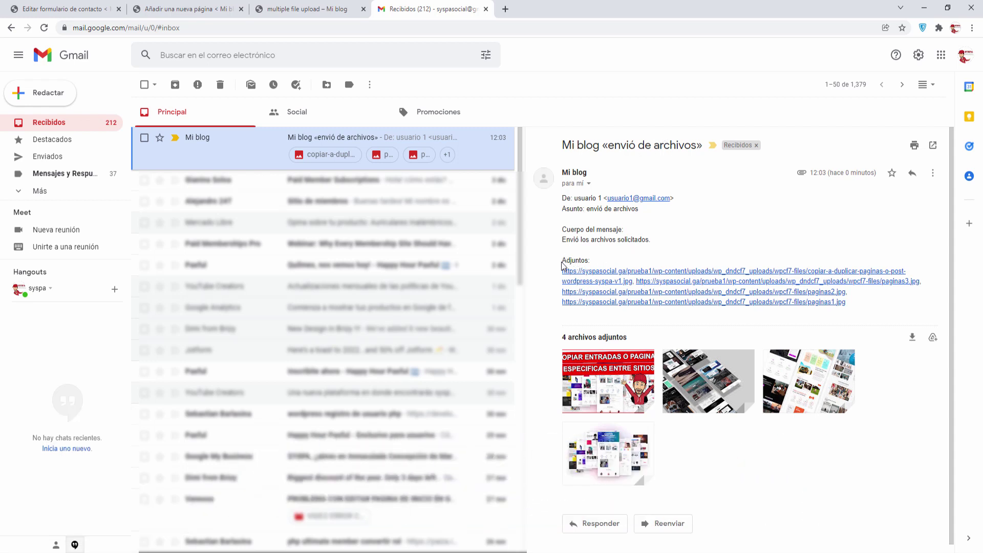
- View the uploaded image through the first link under "Adjuntos:" in the message, and close its browser tab
{"action": "left_click_drag", "start_coordinate": [563, 261], "coordinate": [597, 262]}
{"action": "left_click", "coordinate": [600, 262]}
{"action": "left_click", "coordinate": [773, 276]}
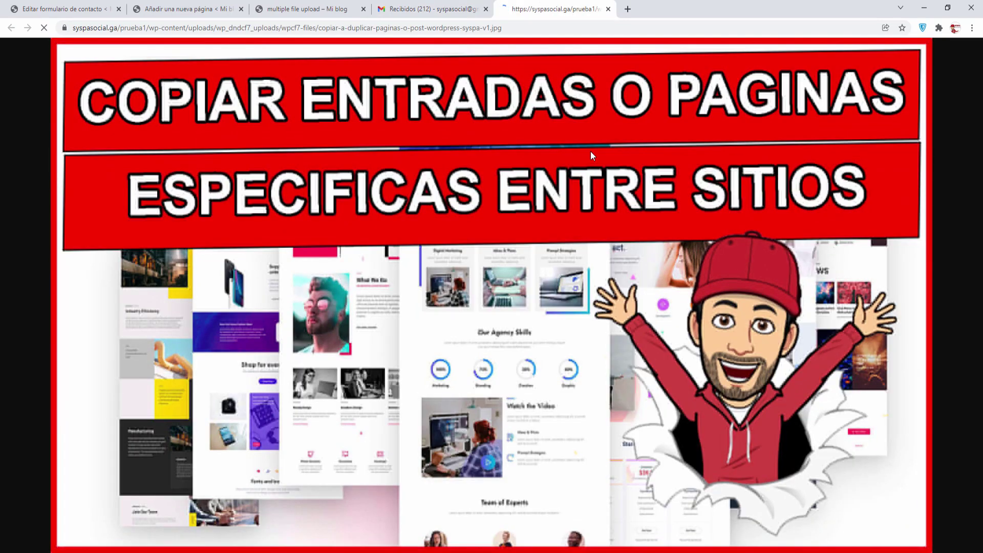
{"action": "right_click", "coordinate": [492, 158]}
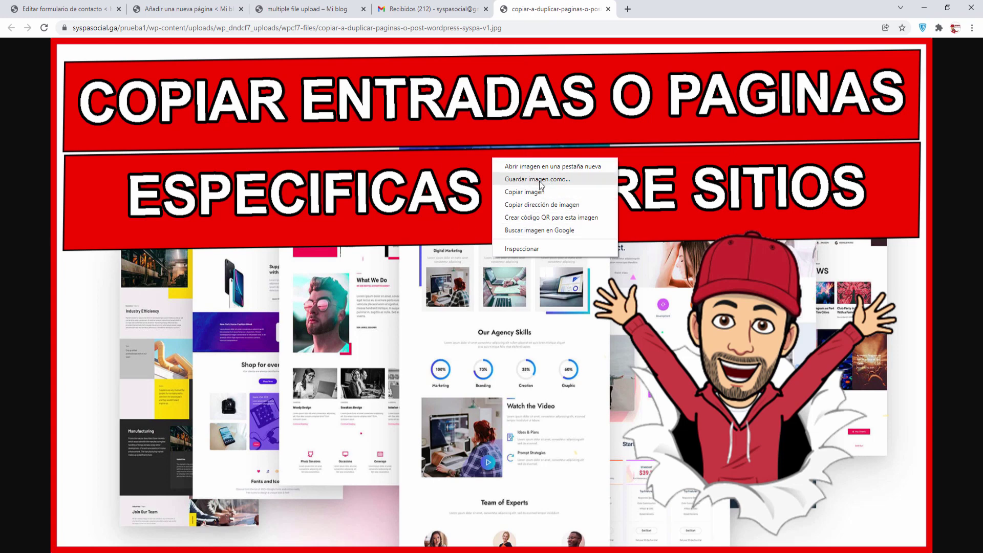
{"action": "left_click", "coordinate": [609, 11]}
{"action": "left_click", "coordinate": [608, 11]}
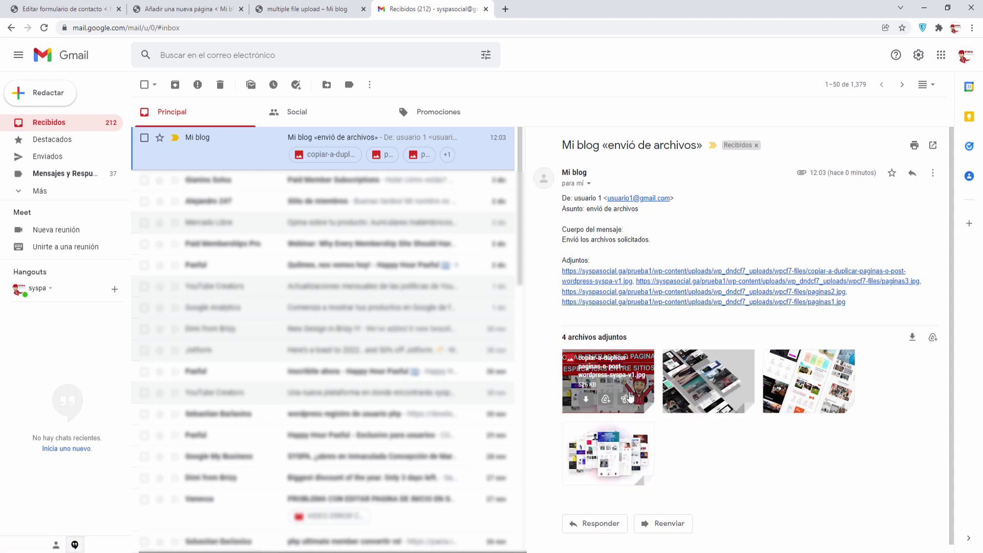
- Examine the image attachments below the message body
{"action": "mouse_move", "coordinate": [686, 391]}
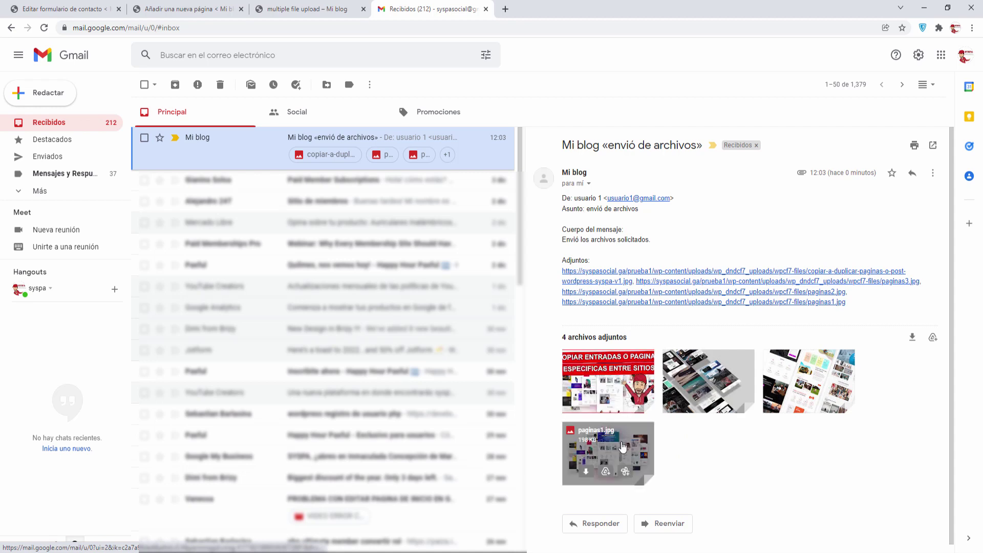
{"action": "mouse_move", "coordinate": [601, 406]}
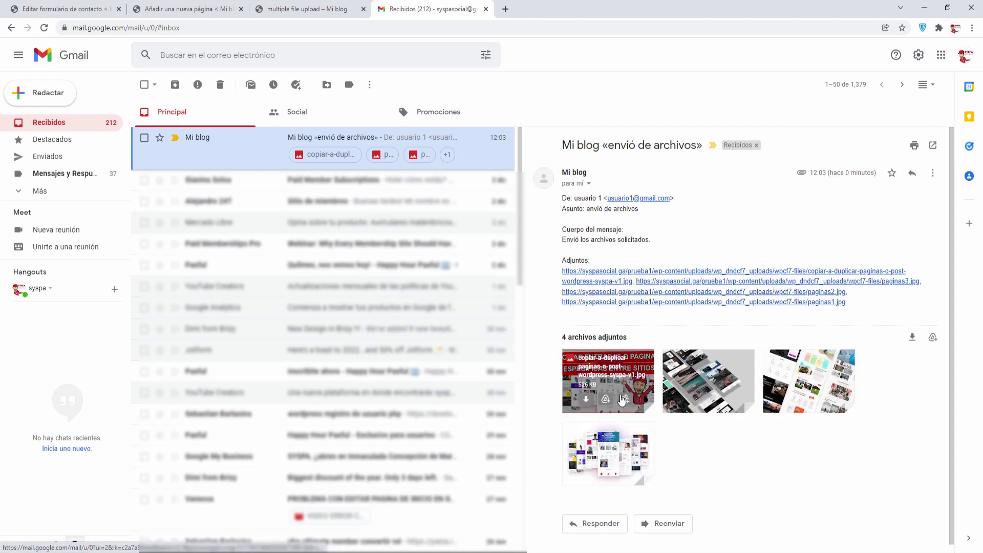
{"action": "mouse_move", "coordinate": [792, 389]}
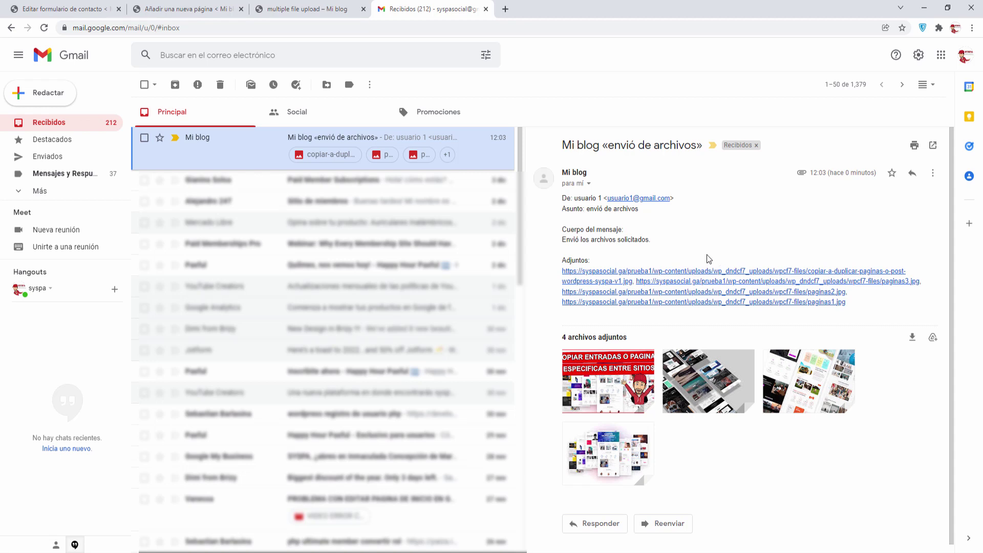
- Return to the published "multiple file upload" page and reload it
{"action": "left_click", "coordinate": [287, 15]}
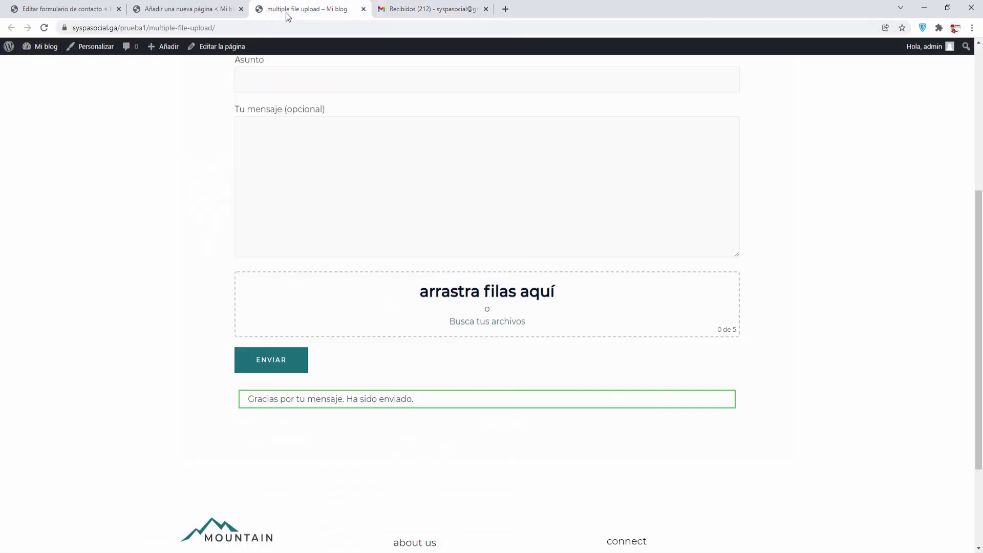
{"action": "key", "text": "F5"}
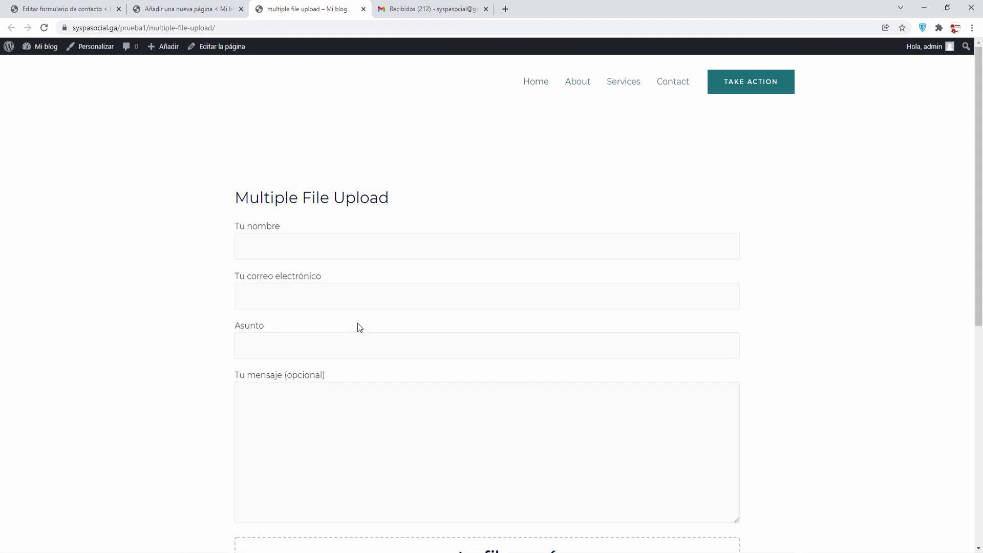